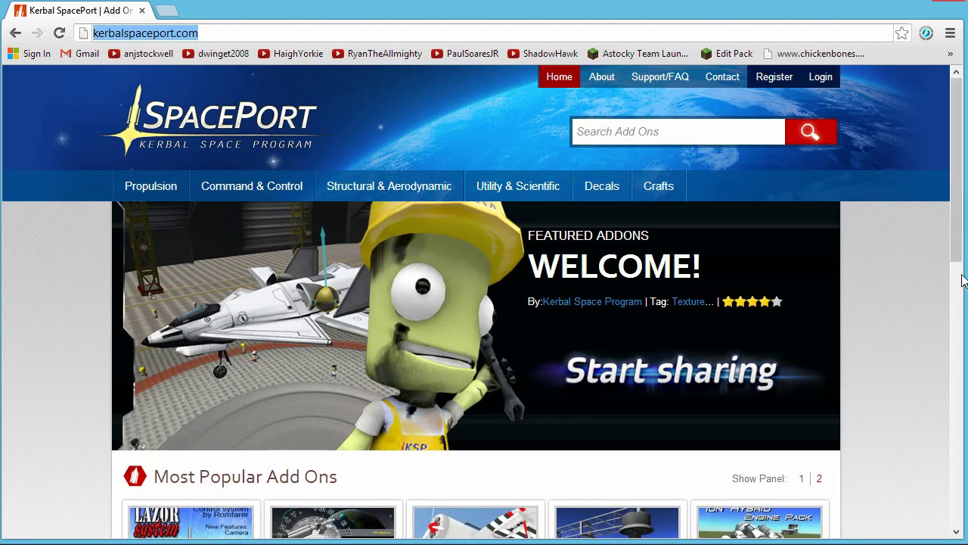
Stretch the browser window to the screen bottom and scroll to the Newest Add Ons list
left_click_drag(960, 274, 963, 275)
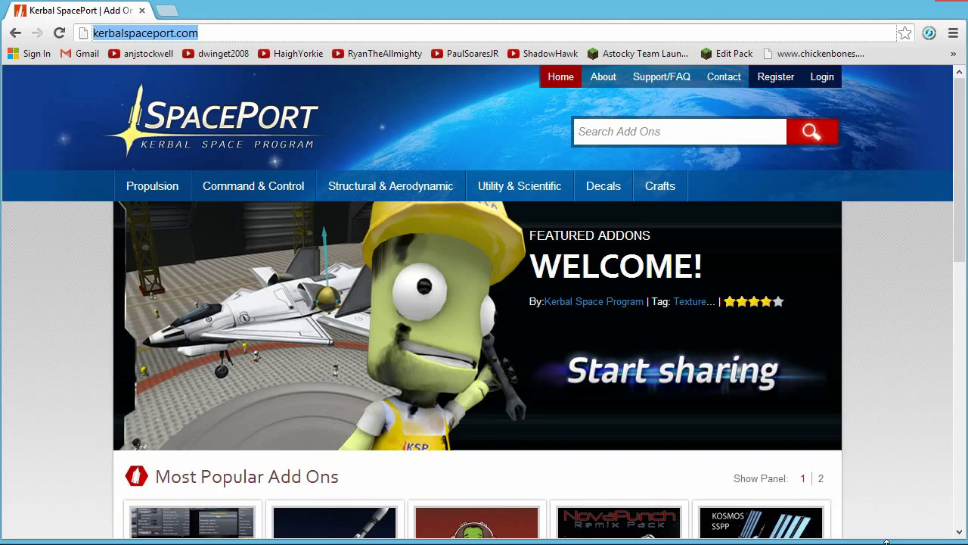
left_click_drag(887, 538, 888, 544)
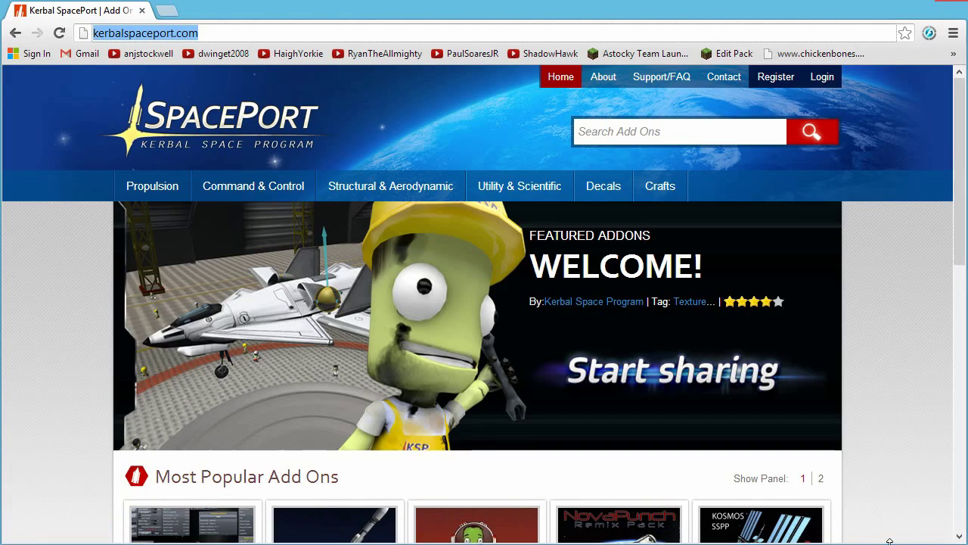
left_click(899, 411)
left_click_drag(958, 223, 952, 395)
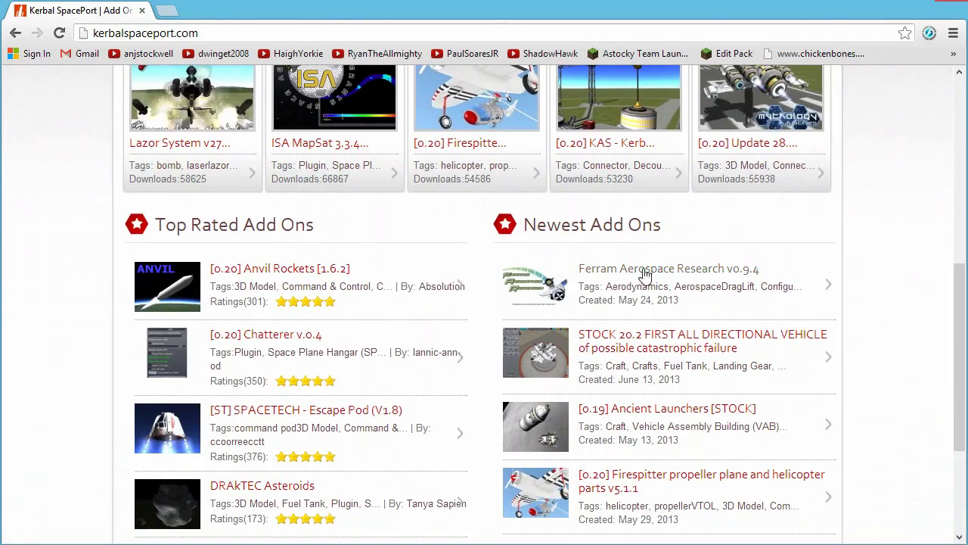
Open the Ferram Aerospace Research v0.9.5.1 add-on page and start its download
left_click(655, 274)
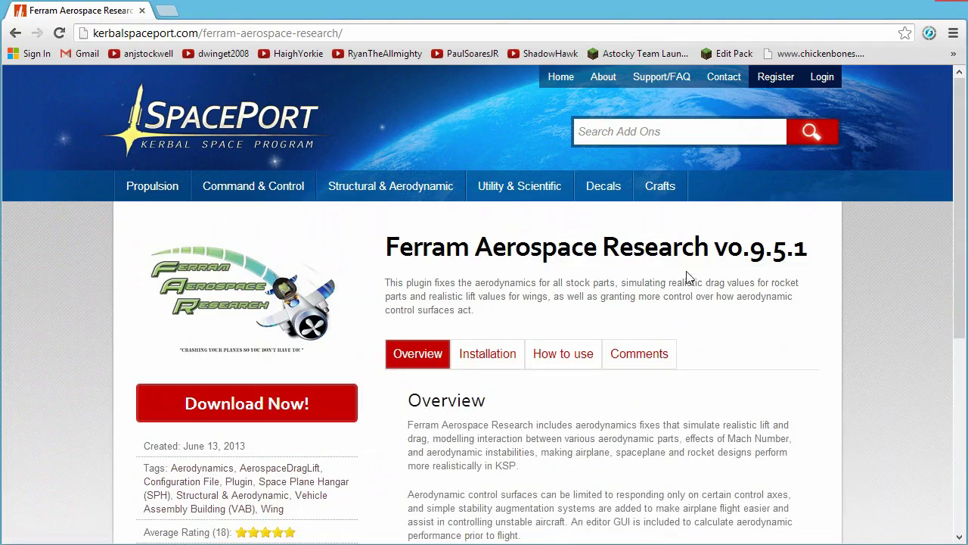
scroll(713, 313, "down", 4)
scroll(713, 314, "up", 3)
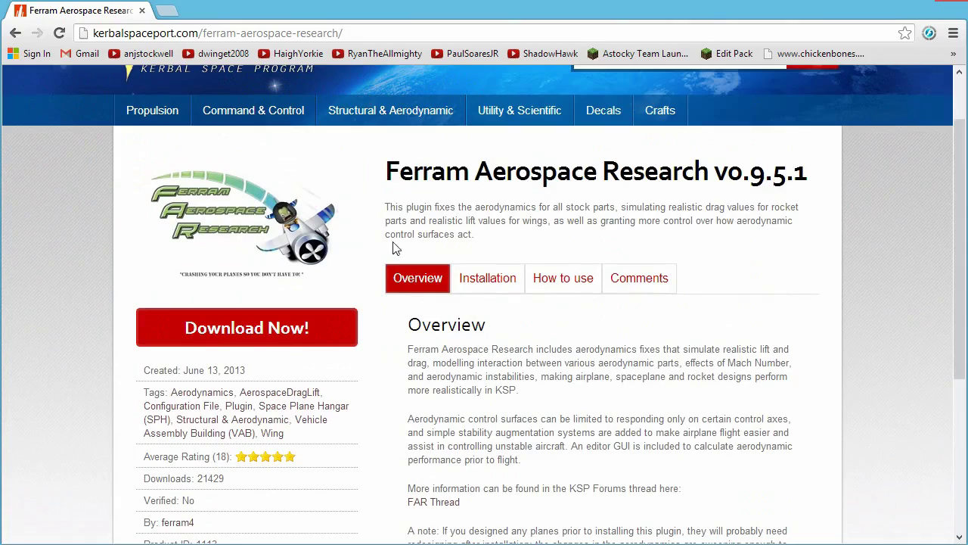
left_click(260, 333)
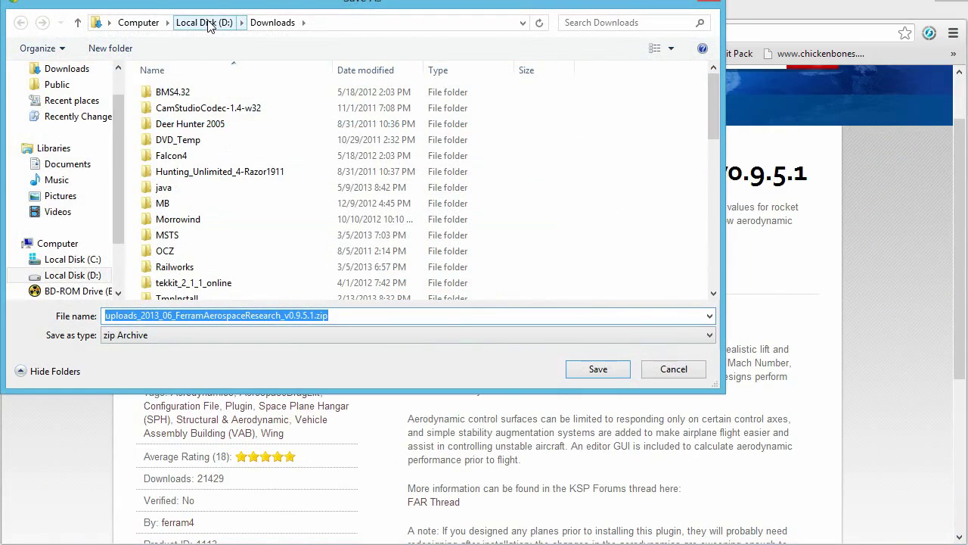
Browse the Save As dialog to D:\games\ksp-win-0-20-2\mods_downloaded
left_click(204, 23)
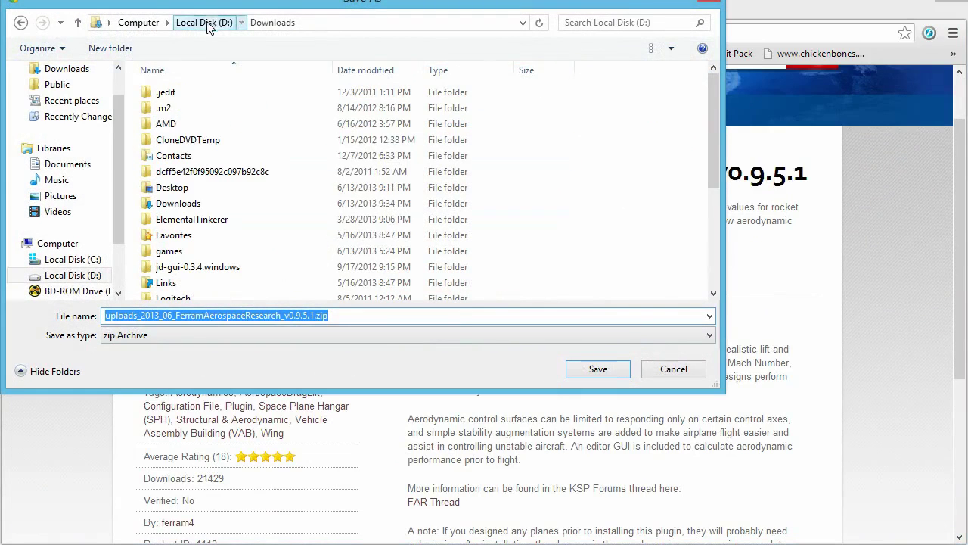
double_click(163, 252)
scroll(204, 223, "down", 4)
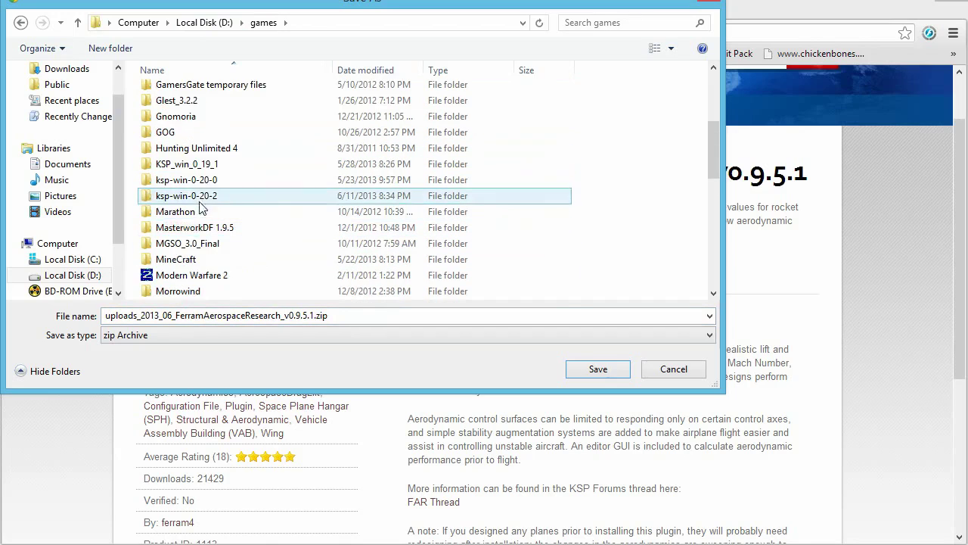
double_click(199, 200)
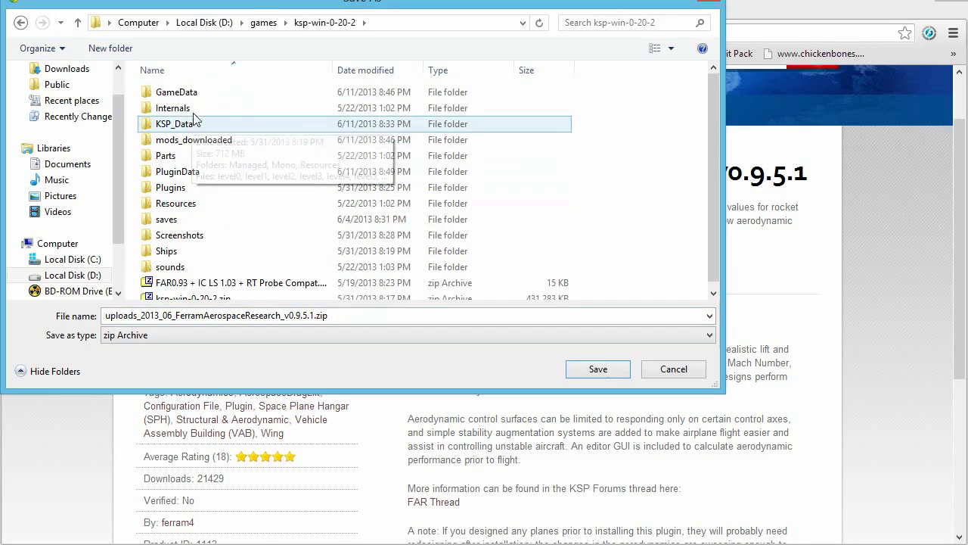
double_click(199, 141)
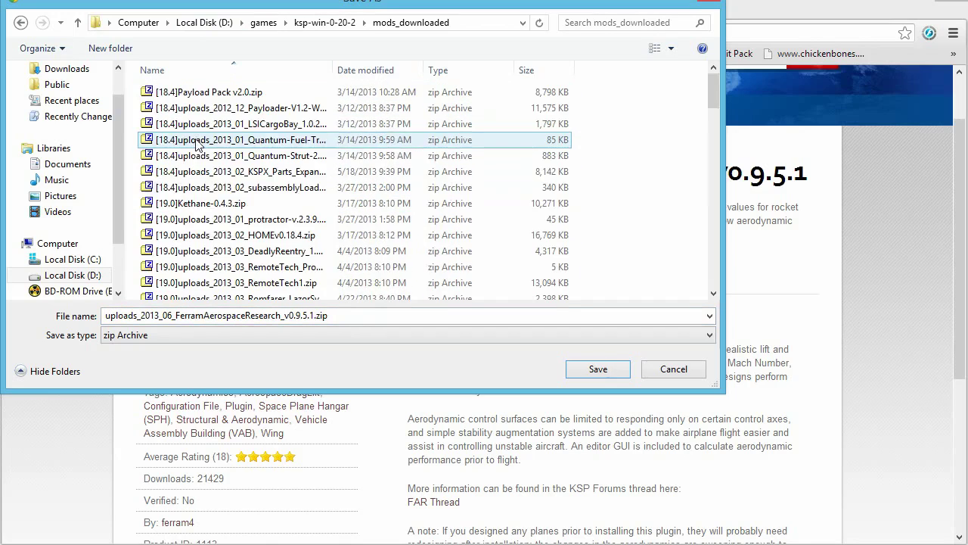
Prefix the Ferram zip's file name with [20.2] and save it
left_click(331, 315)
left_click(331, 316)
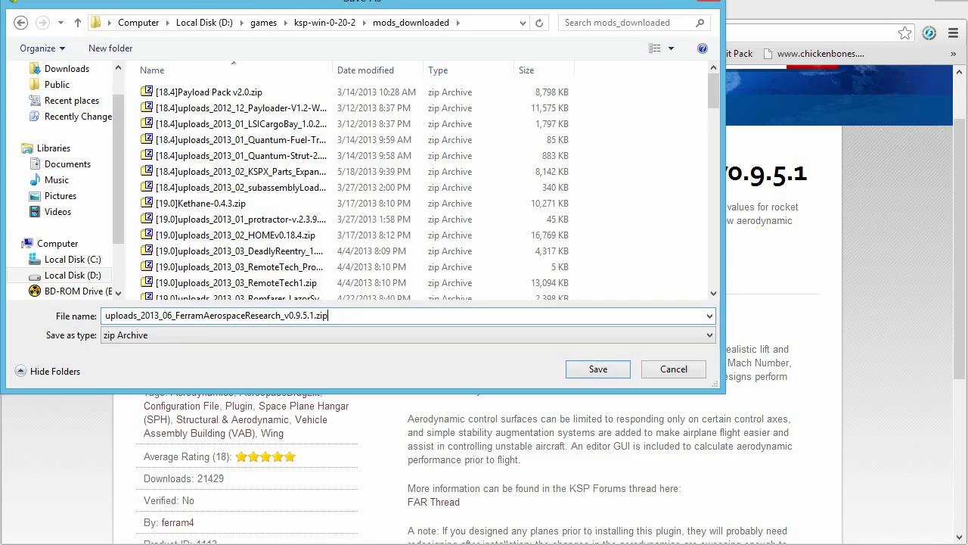
type("[20")
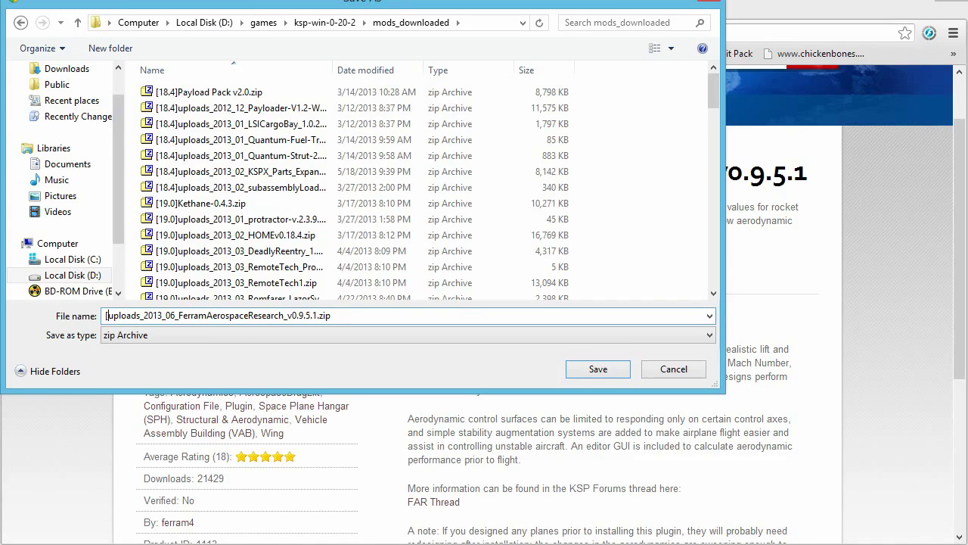
type(".2")
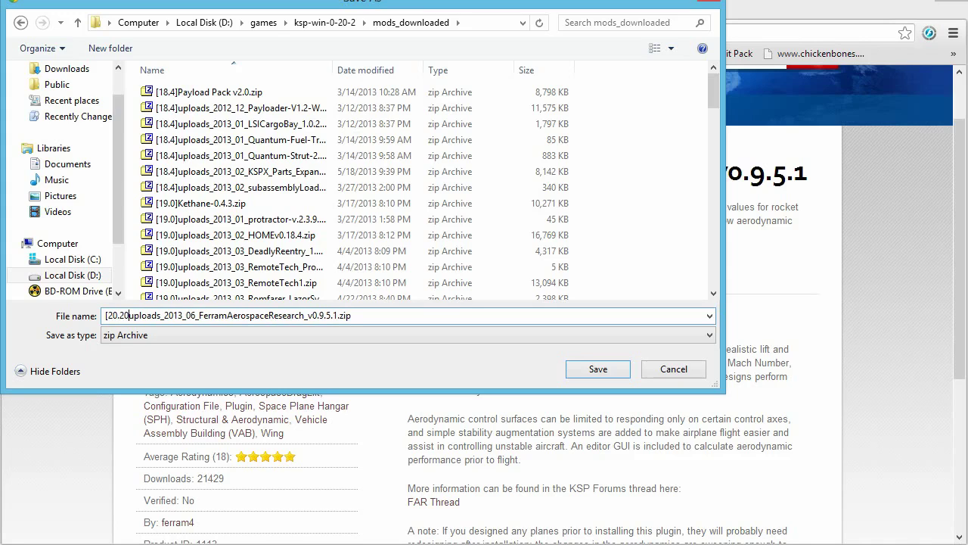
type("]")
key("Return")
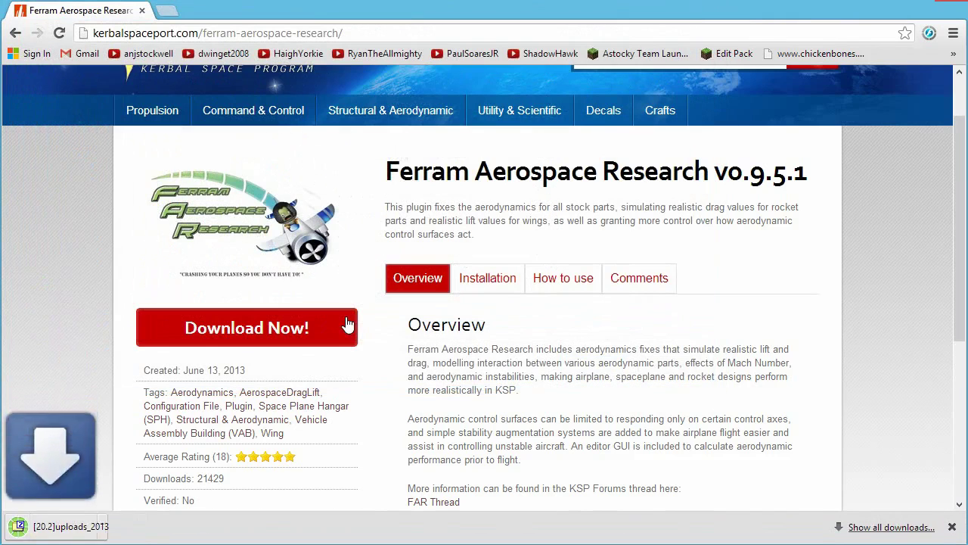
Open the downloaded Ferram zip in 7-Zip and look over its Ships, GameData and Source folders
left_click(83, 527)
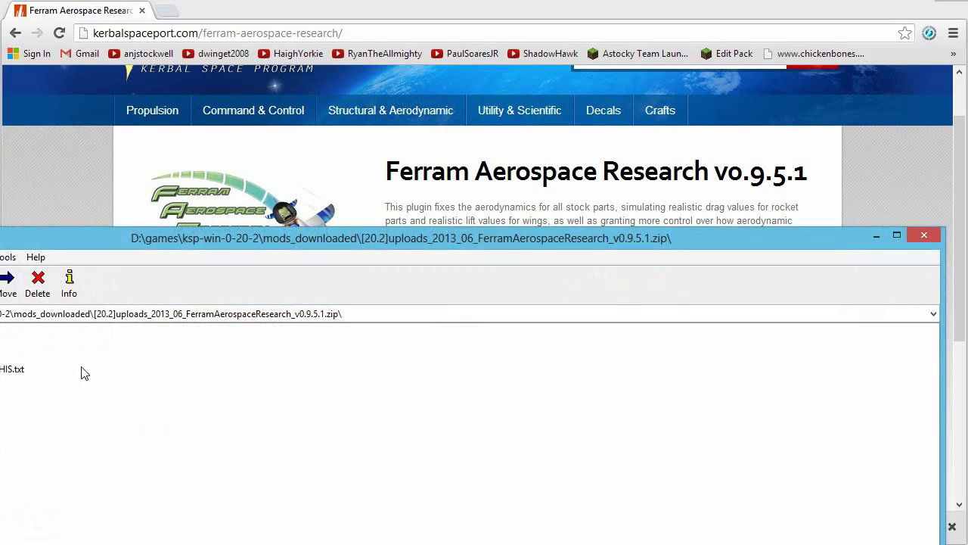
left_click_drag(147, 242, 407, 302)
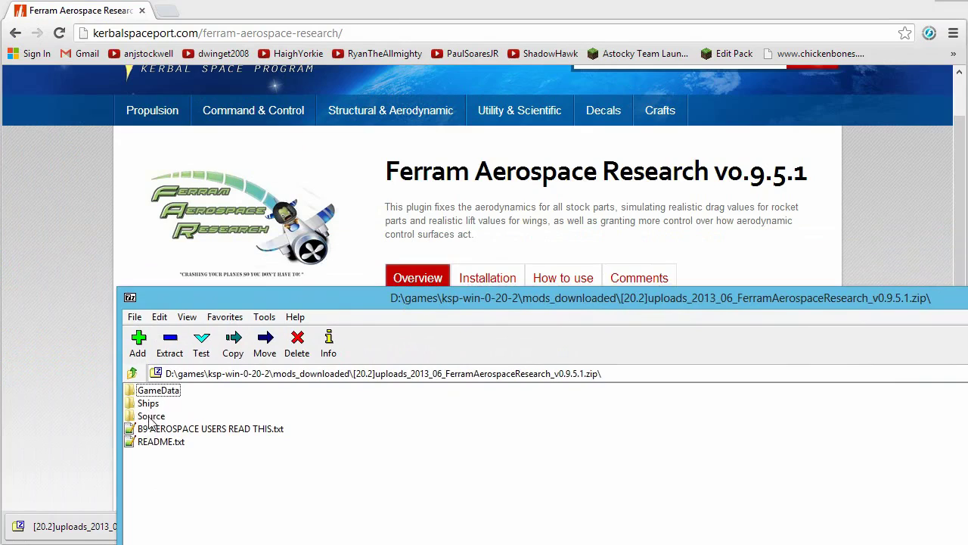
left_click(150, 403)
left_click(155, 391)
left_click(151, 416)
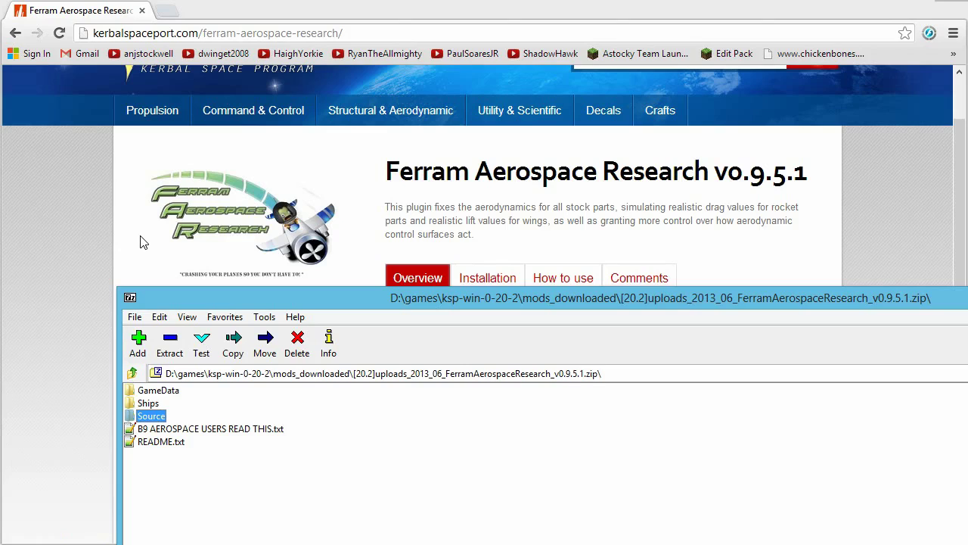
left_click_drag(200, 301, 205, 391)
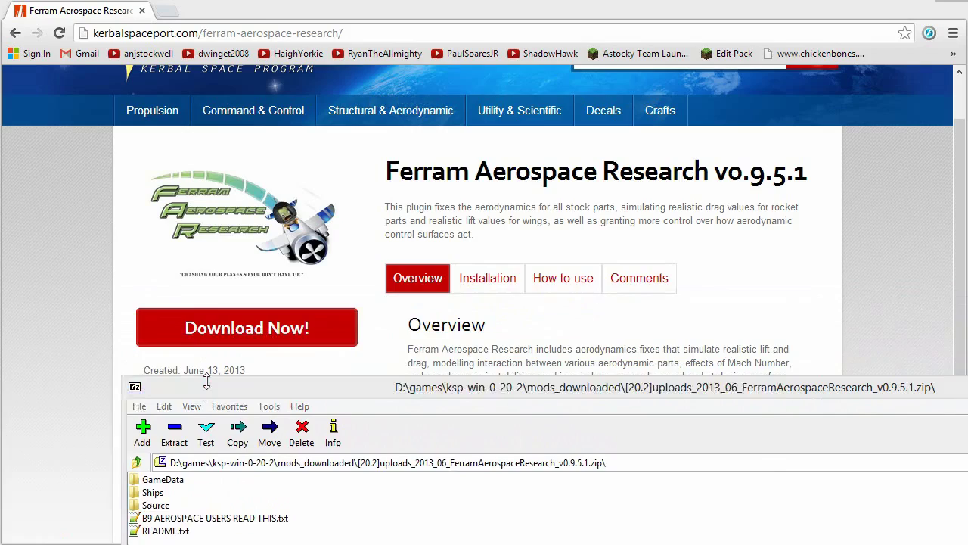
Open a new Explorer window at D:\games\ksp-win-0-20-2
key("super+e")
double_click(350, 159)
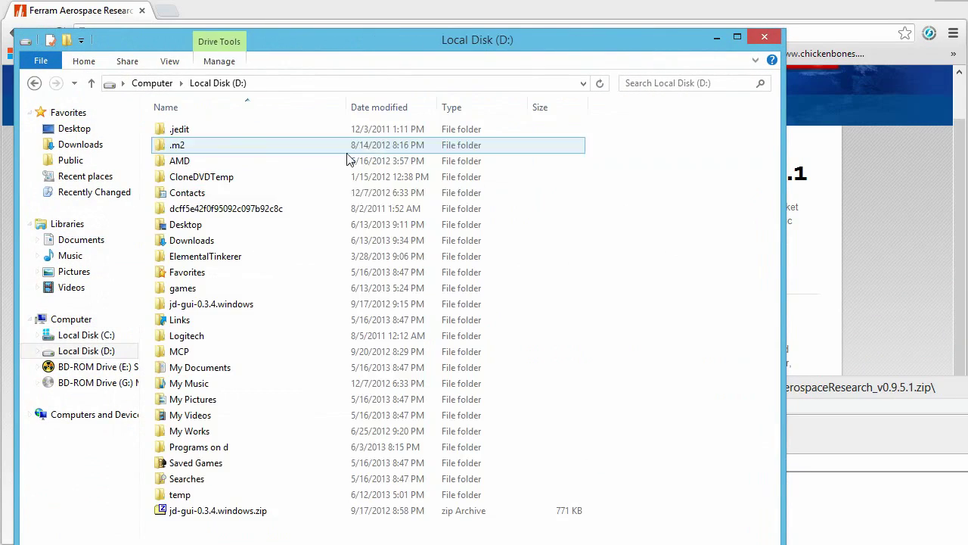
double_click(190, 288)
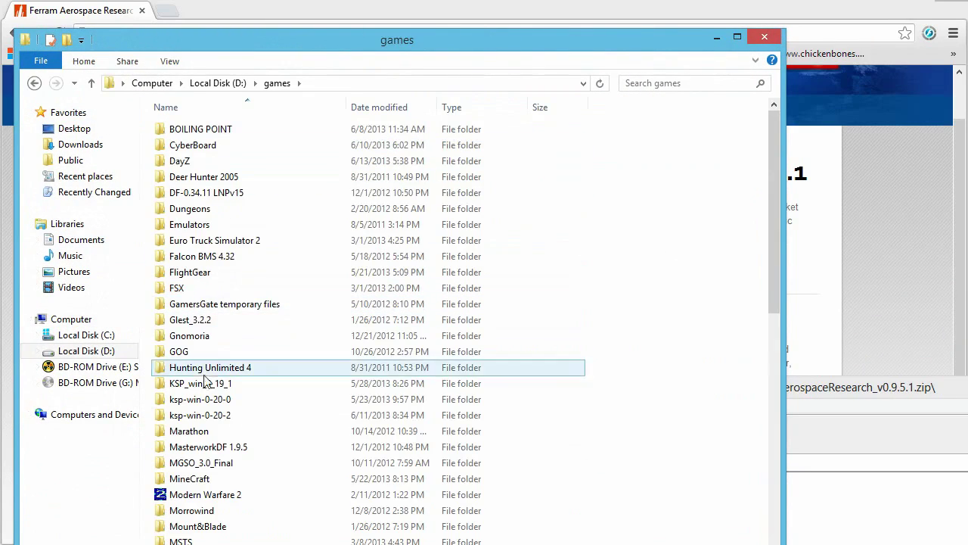
double_click(211, 415)
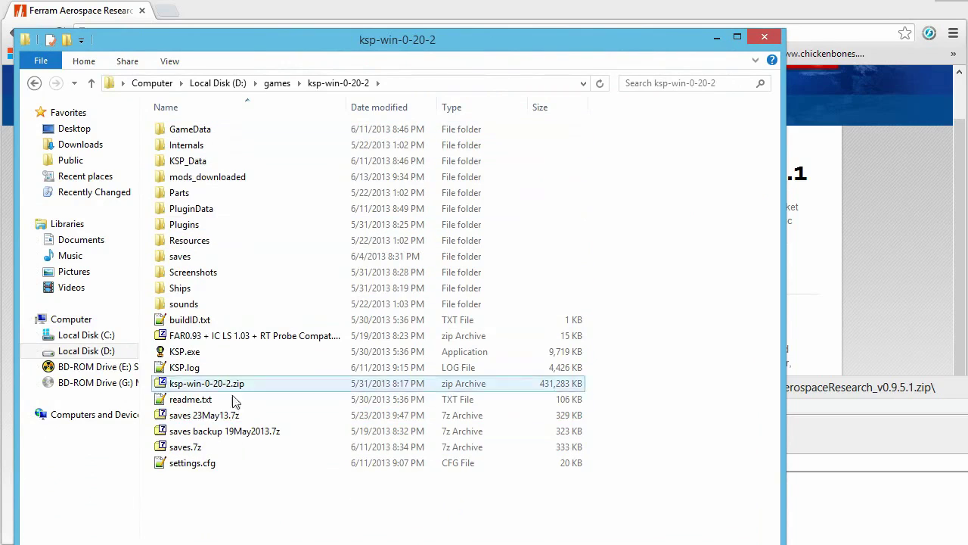
left_click(193, 129)
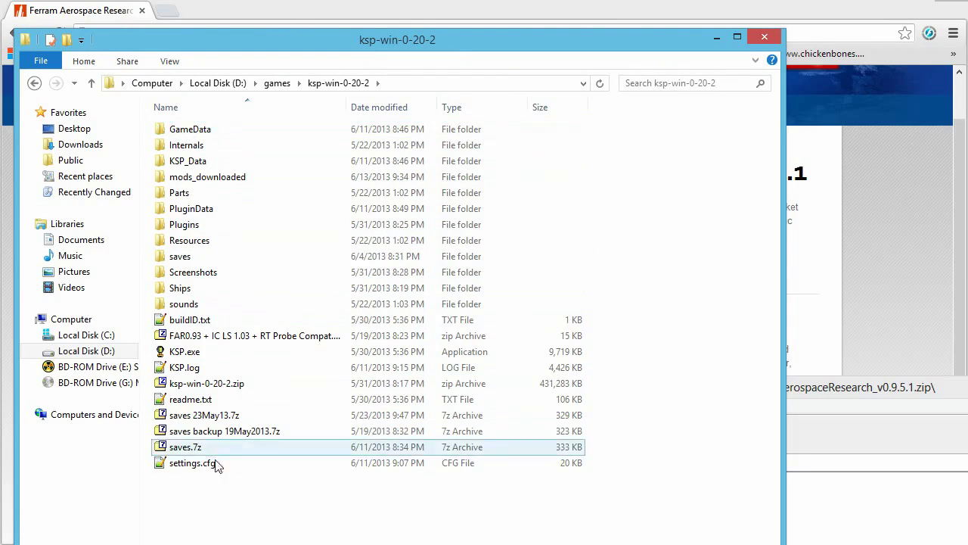
Place the Ferram archive beside Explorer, select GameData and Ships, and open GameData
left_click(832, 392)
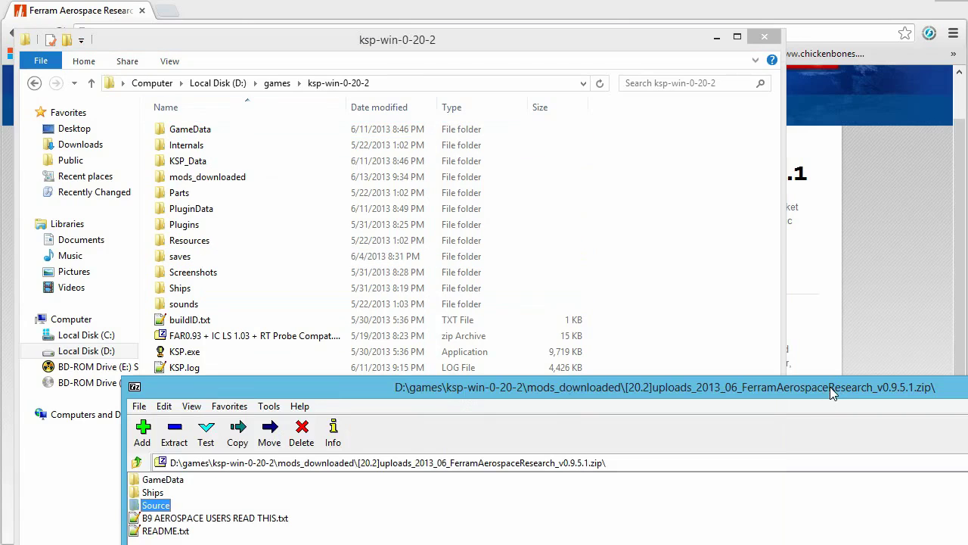
left_click_drag(417, 378, 507, 166)
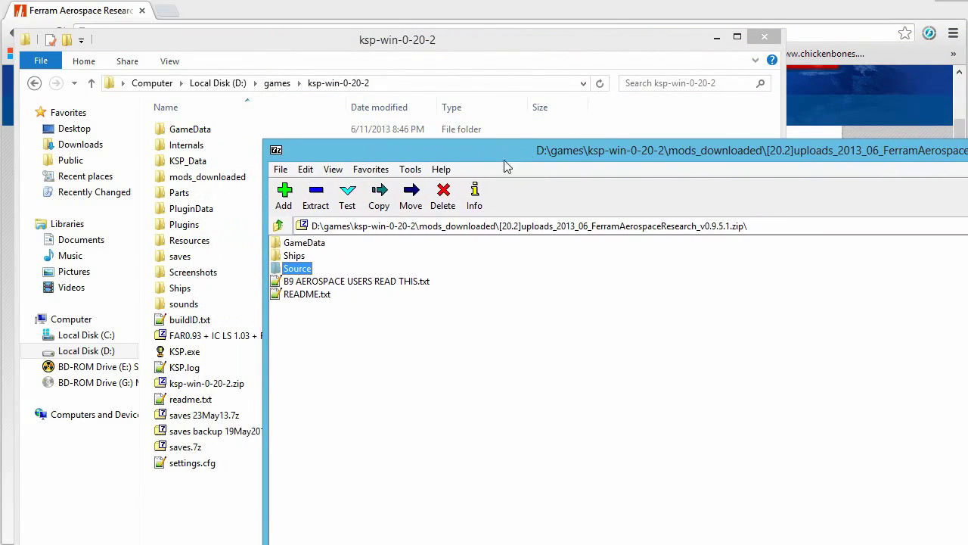
left_click(295, 255)
left_click(303, 243, "shift")
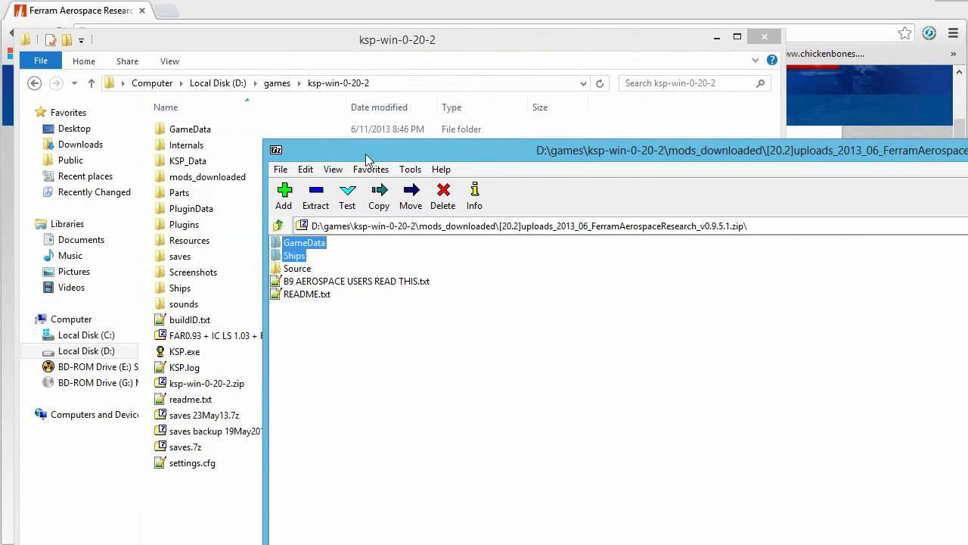
left_click_drag(366, 158, 621, 146)
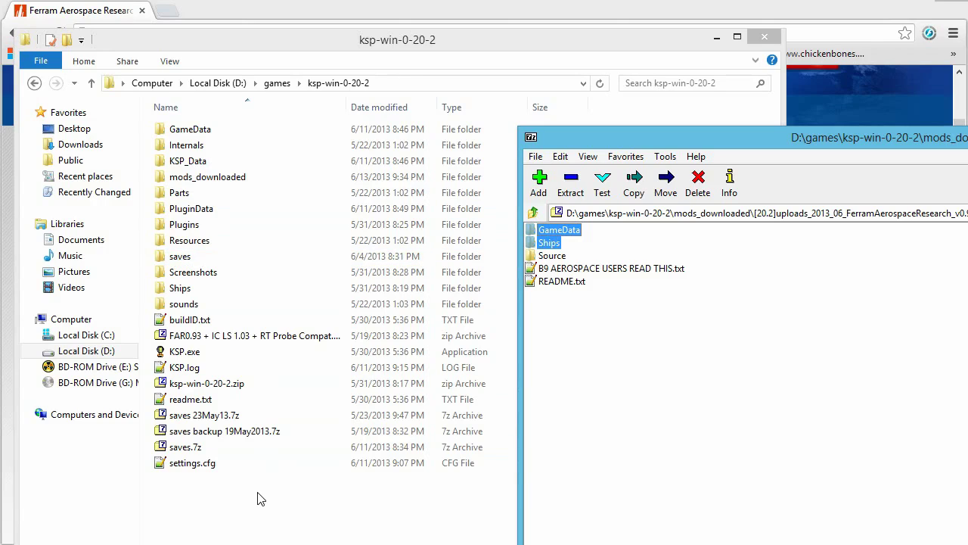
double_click(572, 232)
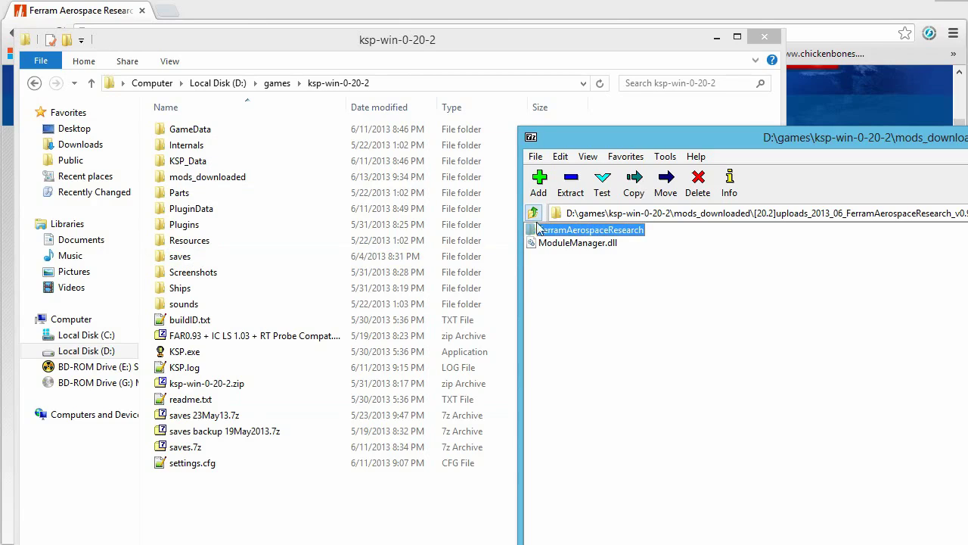
left_click_drag(599, 147, 159, 188)
left_click_drag(769, 183, 539, 195)
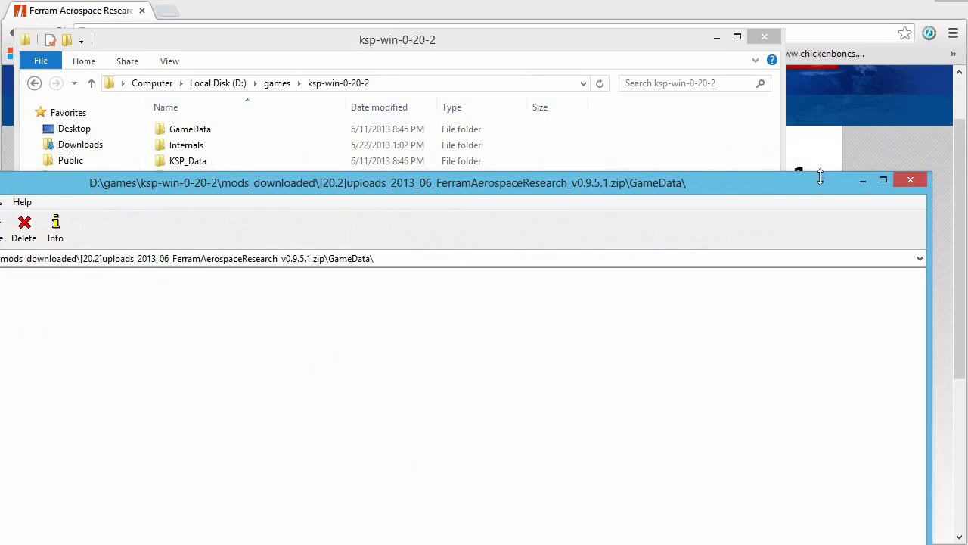
Close the Ferram archive, go to mods_downloaded, and open Kethane-0.5.zip
left_click(908, 182)
double_click(248, 177)
scroll(274, 373, "down", 6)
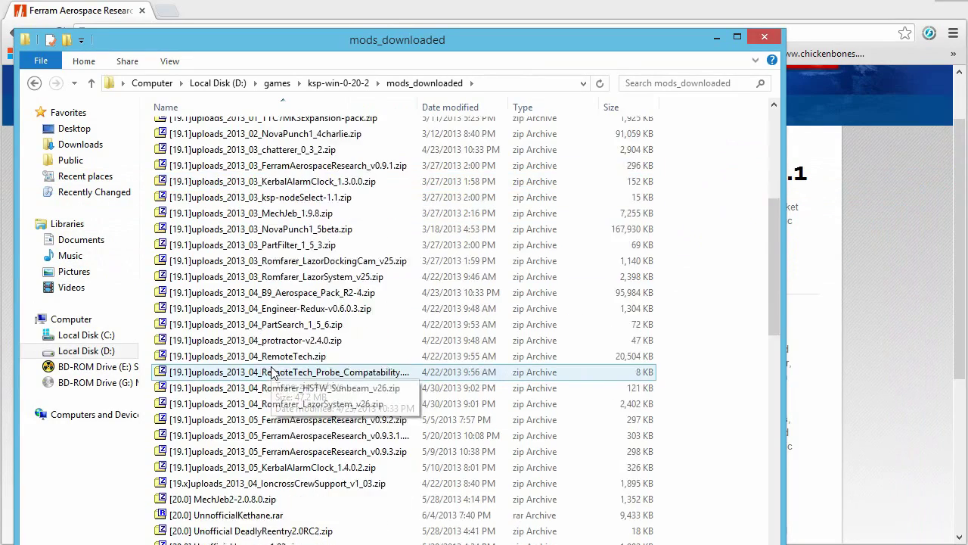
scroll(274, 373, "down", 15)
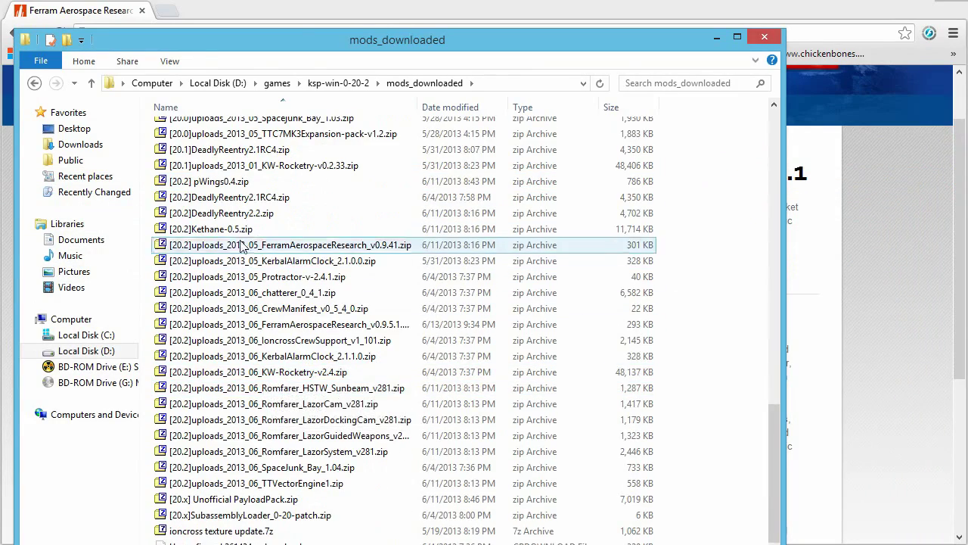
double_click(226, 229)
left_click_drag(135, 187, 665, 351)
left_click(788, 331)
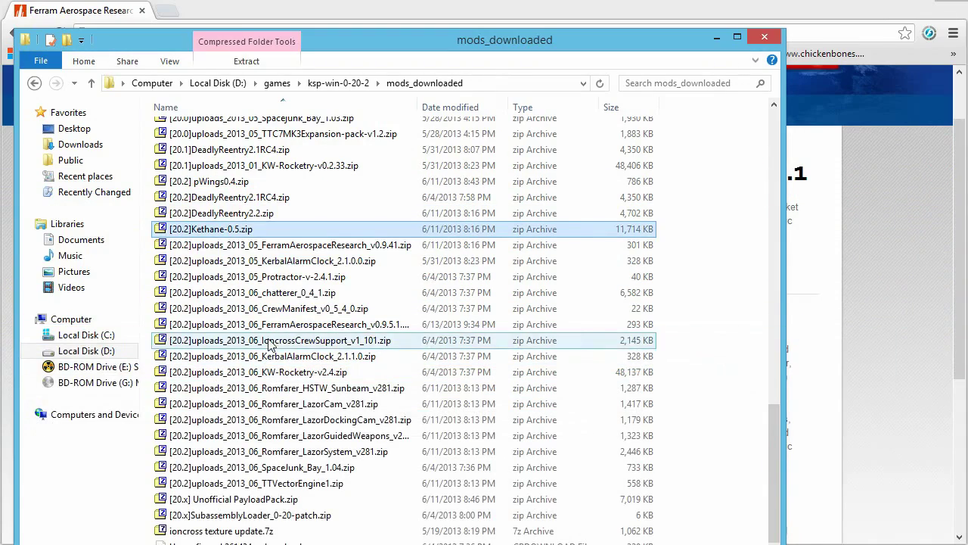
Inspect the CrewManifest zip's CrewManifest_v0_5_4_0 folder, then return to the mods list
left_click(272, 312)
double_click(272, 310)
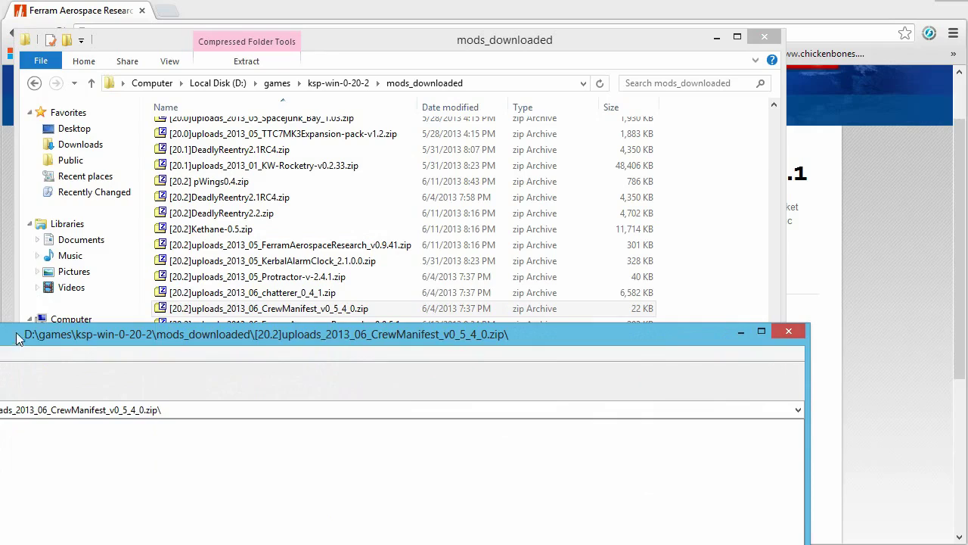
left_click_drag(301, 277, 560, 293)
double_click(325, 380)
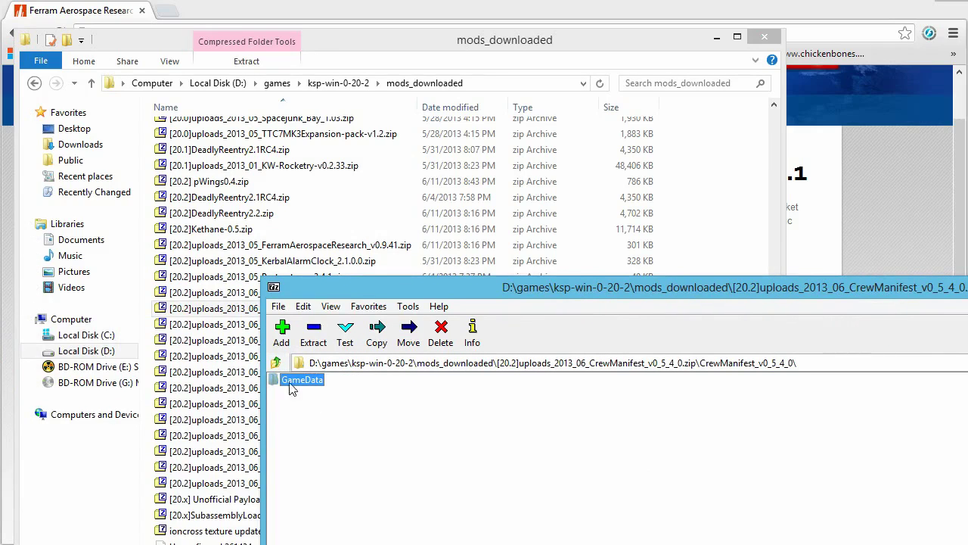
left_click_drag(771, 301, 579, 338)
left_click_drag(733, 336, 454, 337)
left_click(295, 308)
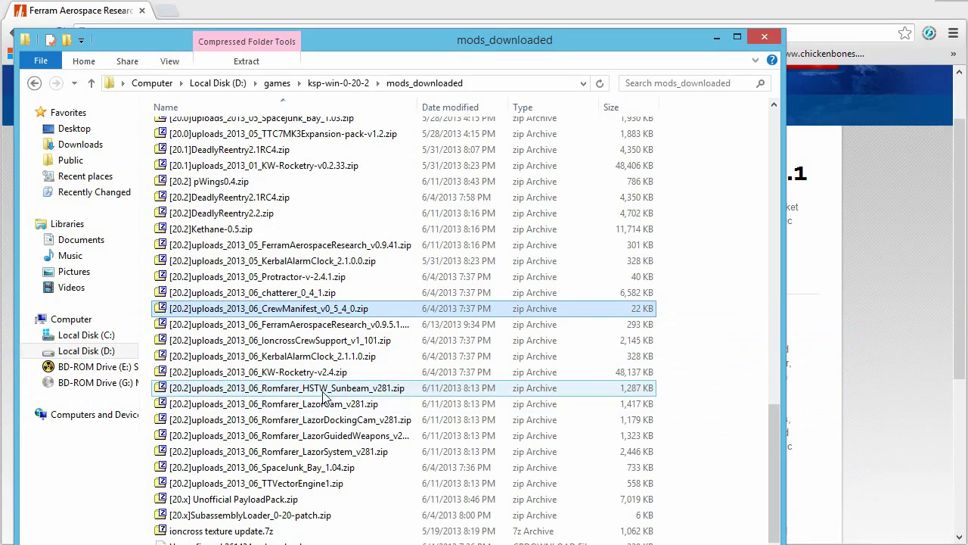
Open the SubassemblyLoader patch zip and look inside its Plugins folder
double_click(298, 515)
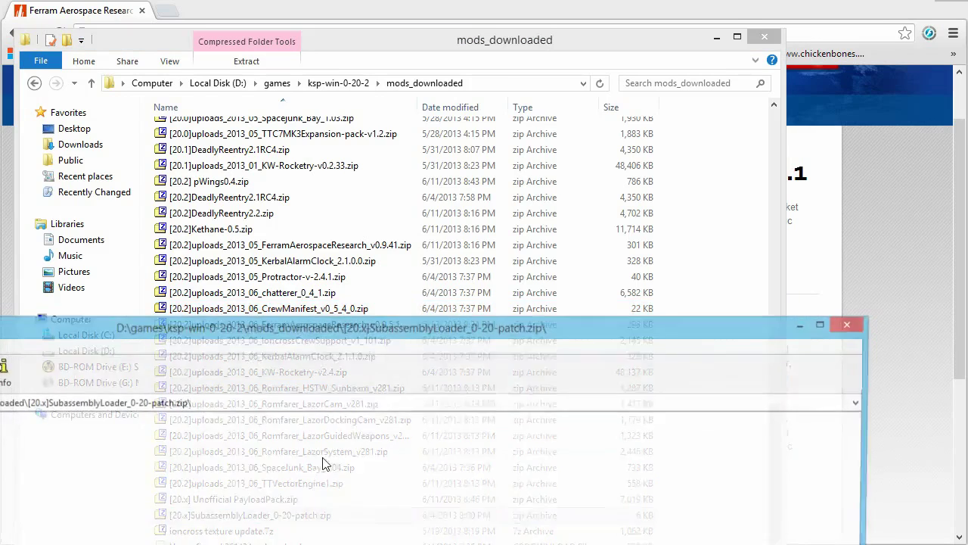
left_click_drag(298, 328, 668, 245)
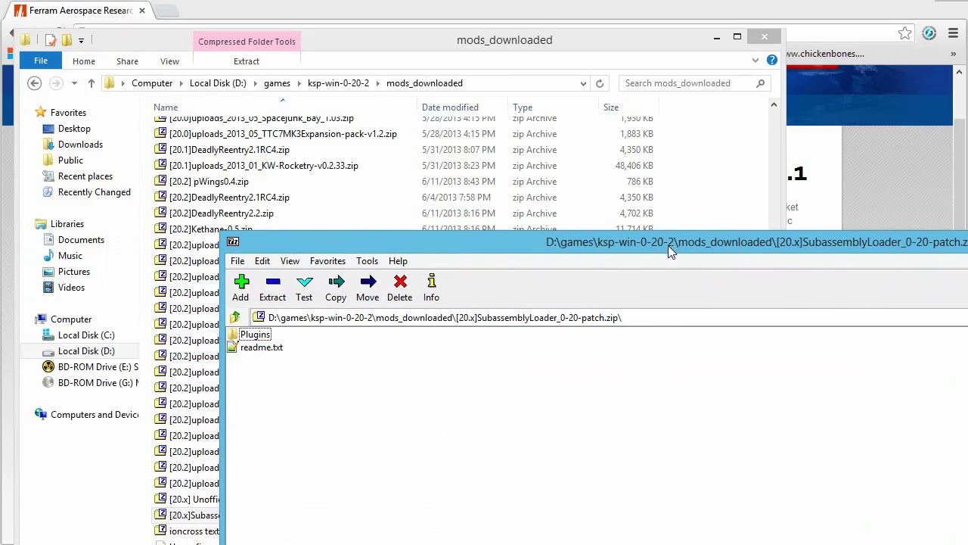
double_click(255, 335)
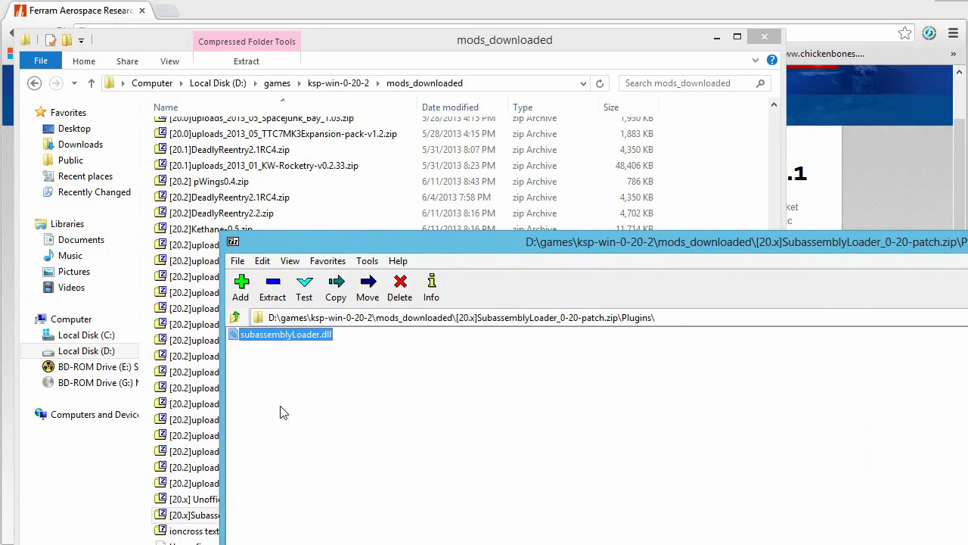
left_click(235, 317)
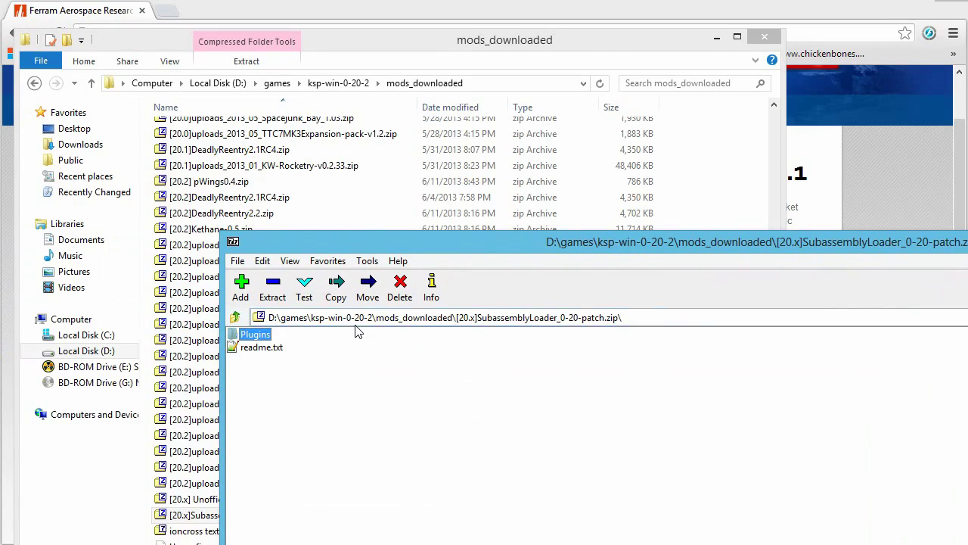
Check the game's Plugins folder and the installed GameData\SubAssyLoader folder
left_click(339, 84)
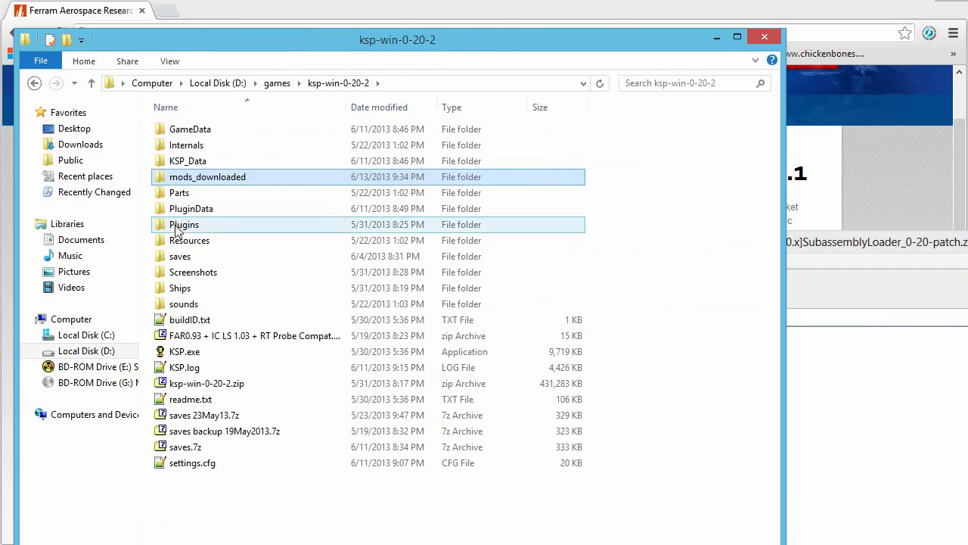
double_click(183, 225)
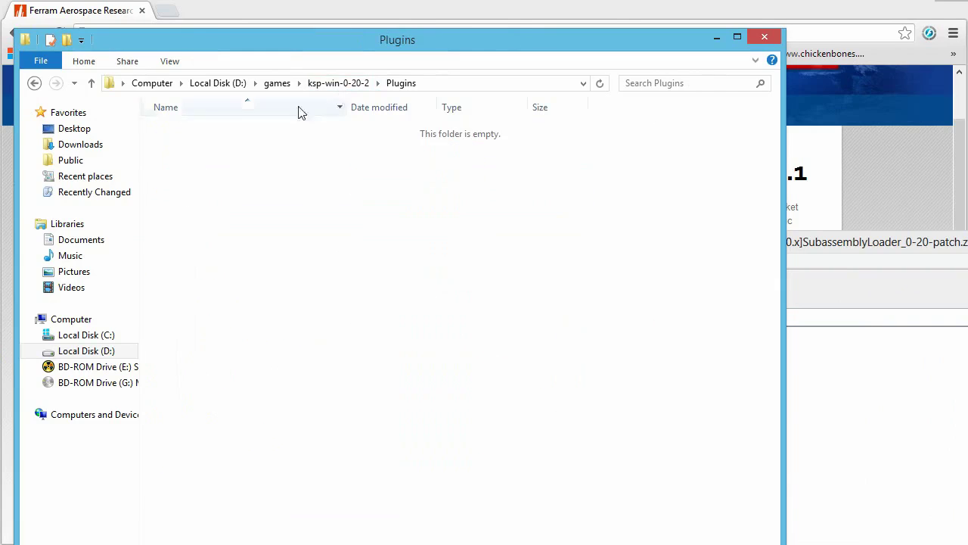
left_click(327, 85)
left_click(808, 242)
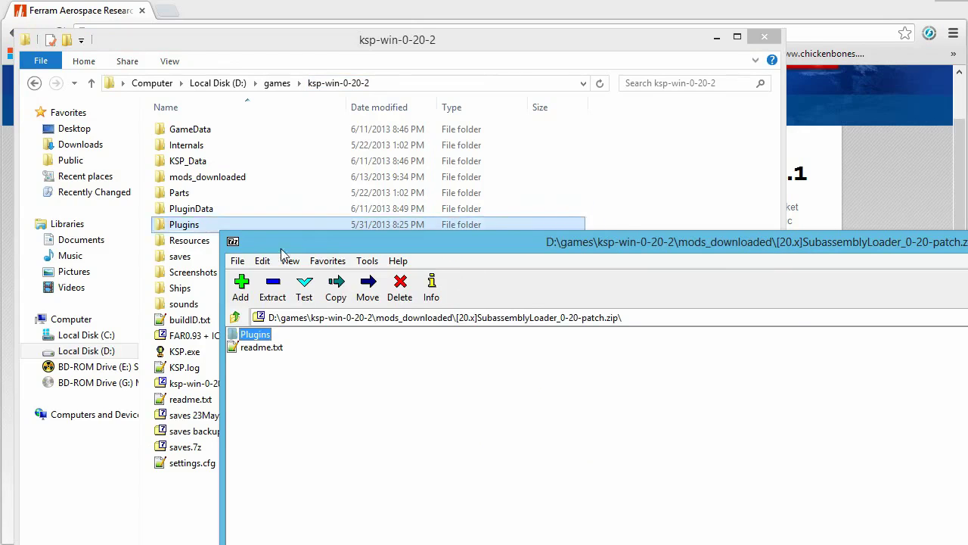
double_click(198, 133)
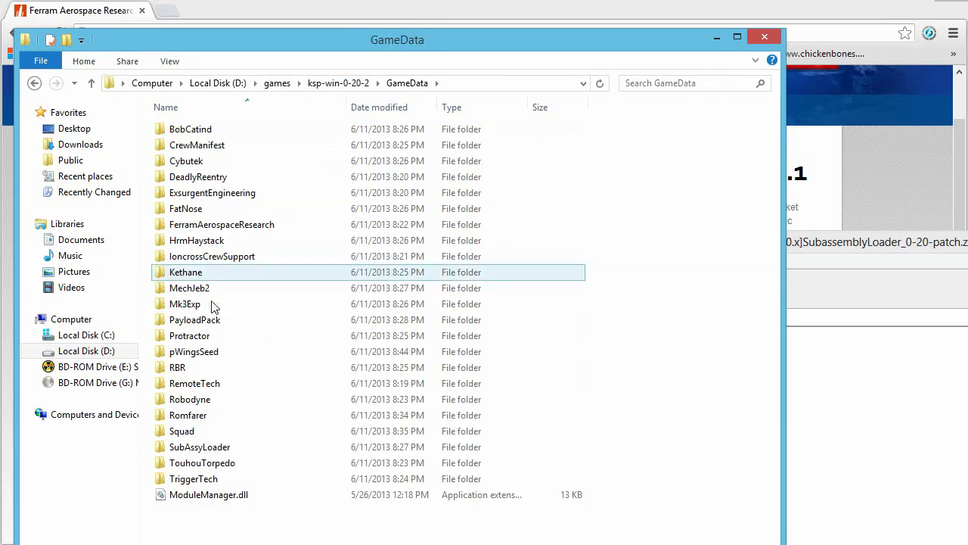
double_click(201, 447)
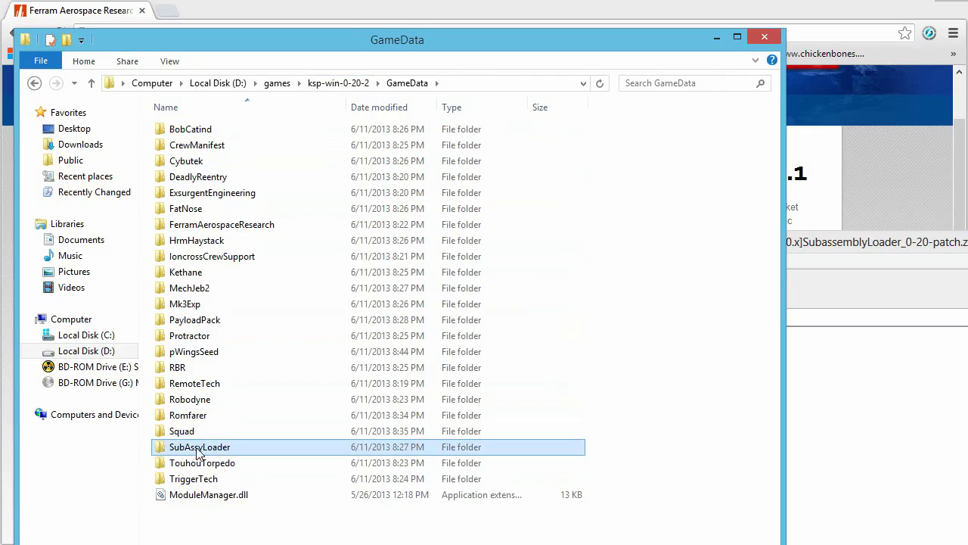
Close the SubassemblyLoader patch archive window
left_click(792, 252)
left_click(255, 334)
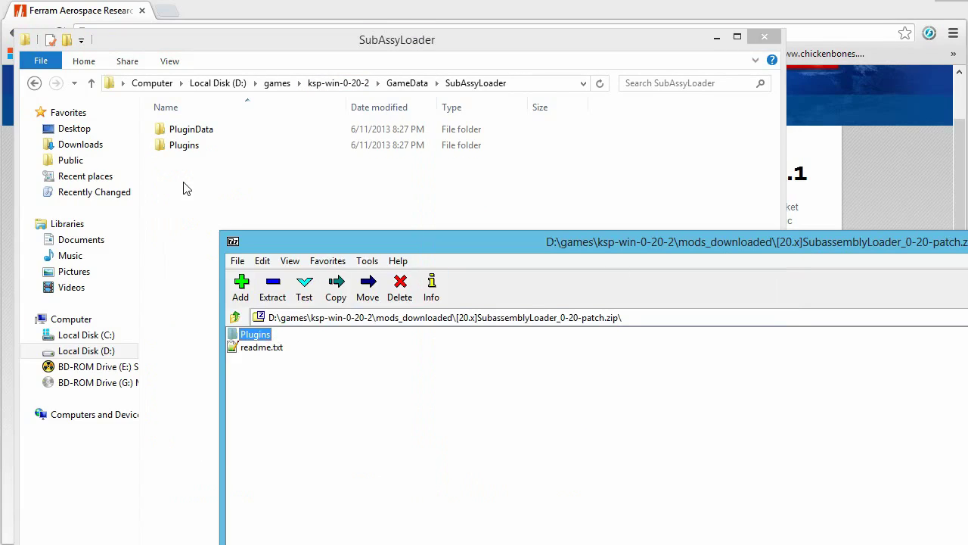
left_click_drag(568, 254, 511, 266)
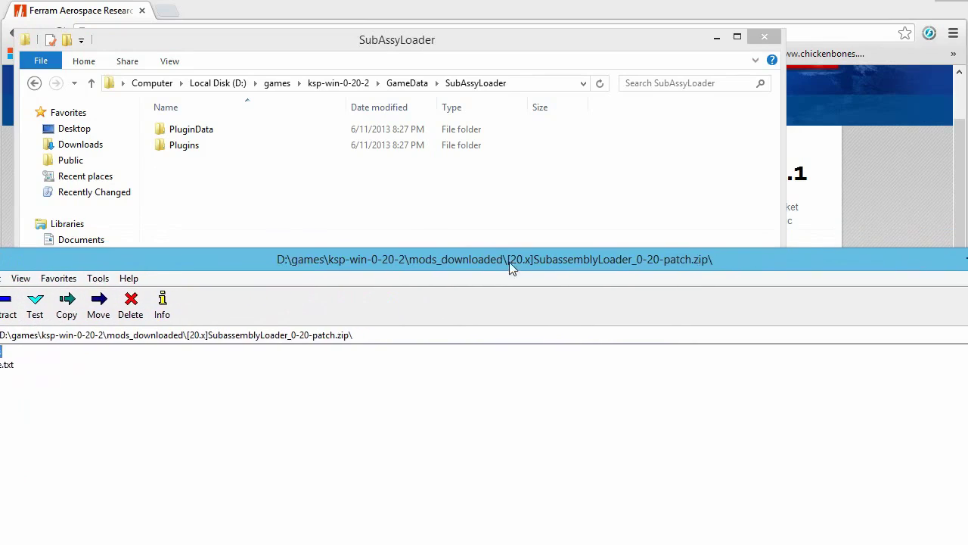
left_click_drag(769, 269, 778, 270)
left_click(822, 260)
left_click(889, 294)
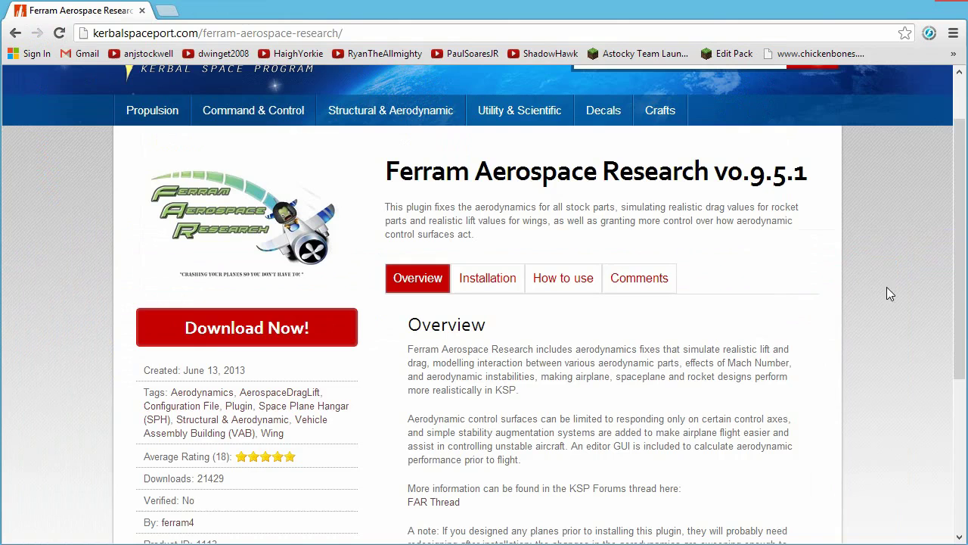
Open the Payload Pack v2.0 zip from mods_downloaded and view its Payload Pack v2.0 folder
key("alt+Tab")
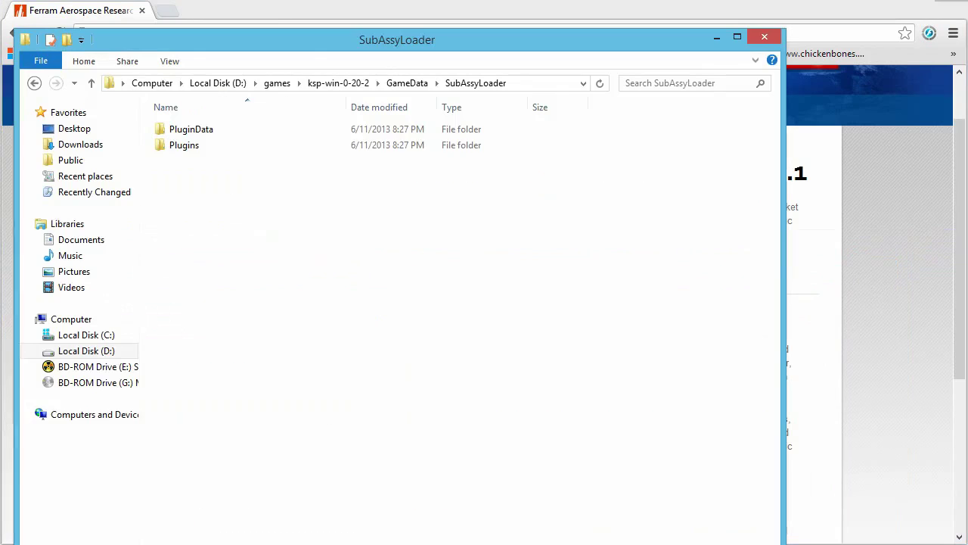
left_click(344, 88)
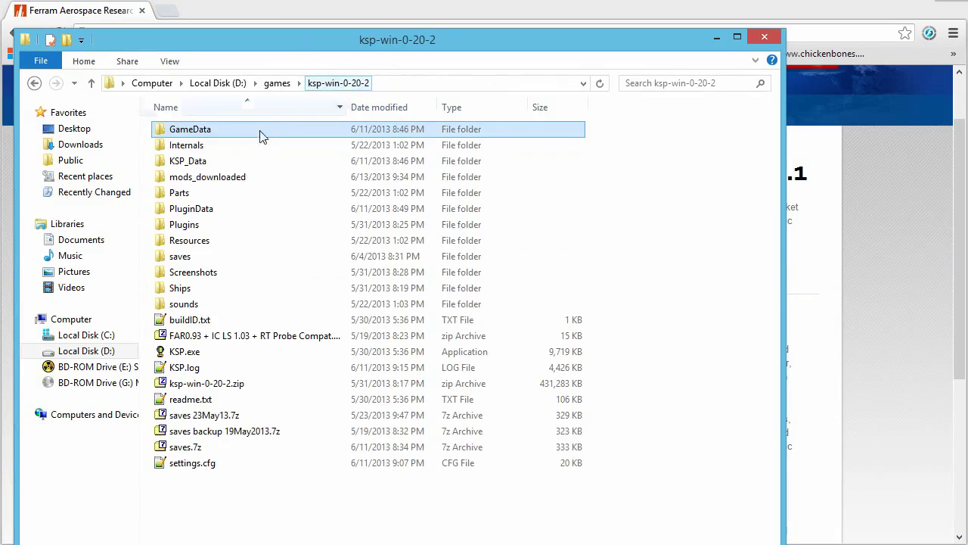
double_click(237, 184)
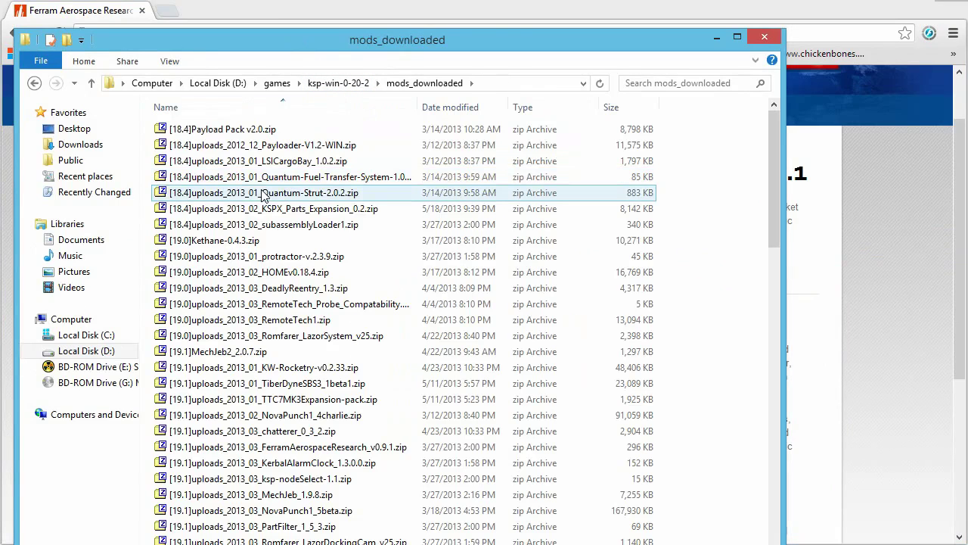
double_click(237, 133)
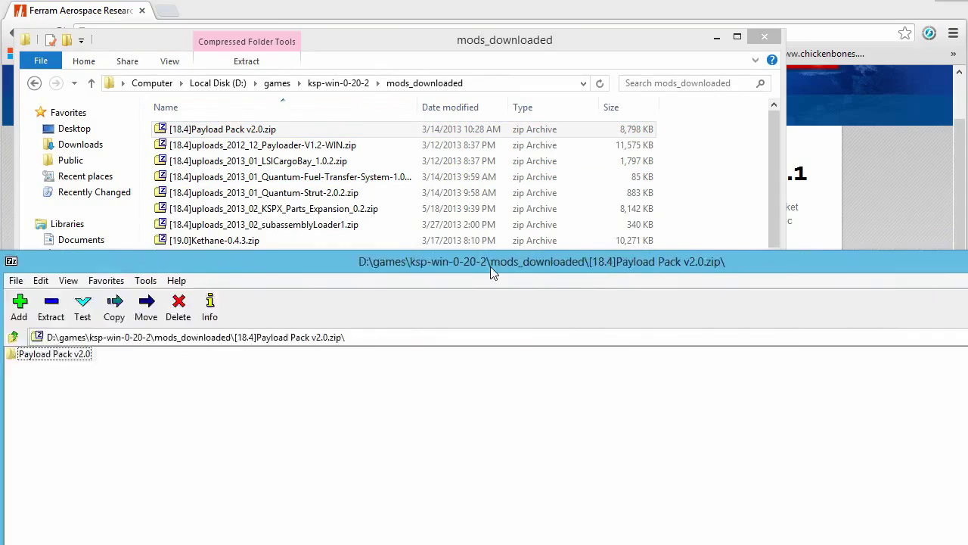
double_click(233, 347)
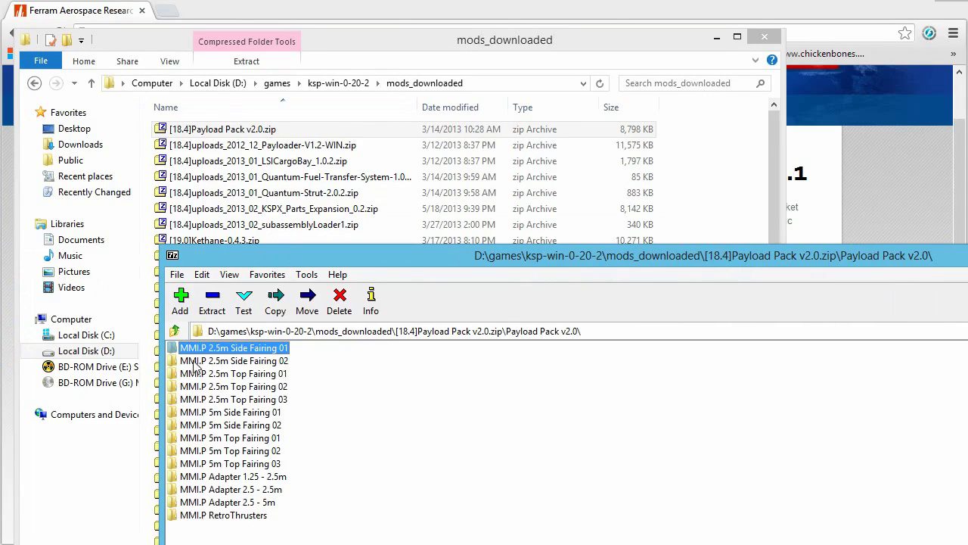
Browse Explorer to the installed GameData\PayloadPack\Parts folder
left_click(350, 84)
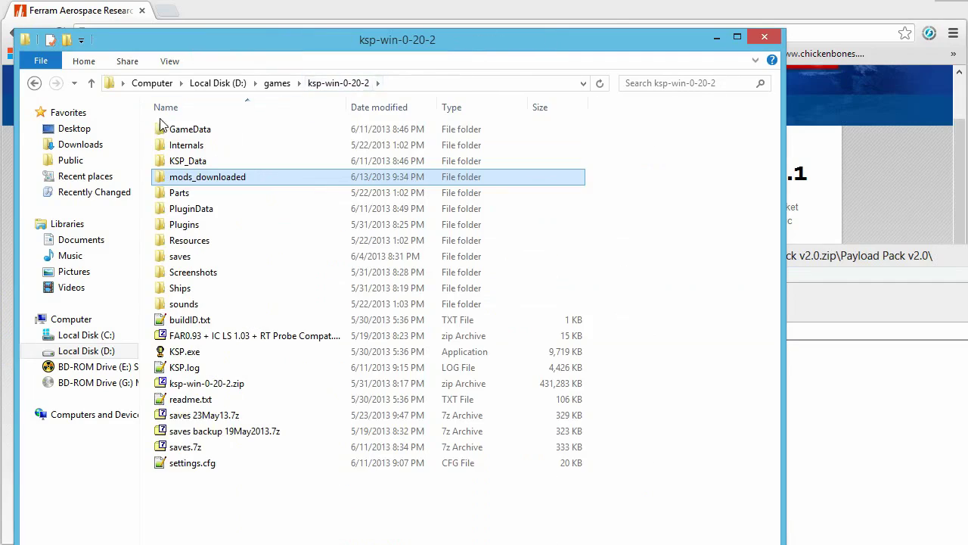
left_click(189, 131)
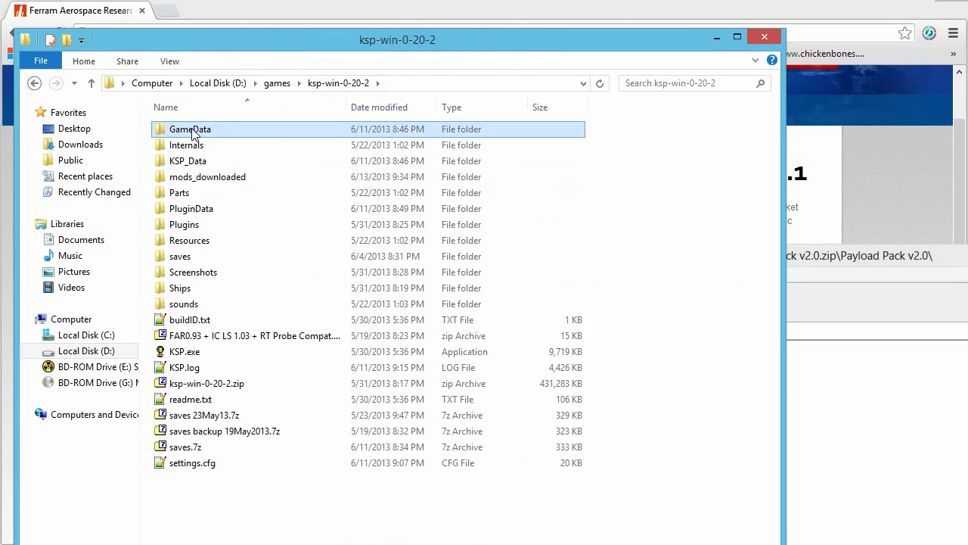
double_click(193, 134)
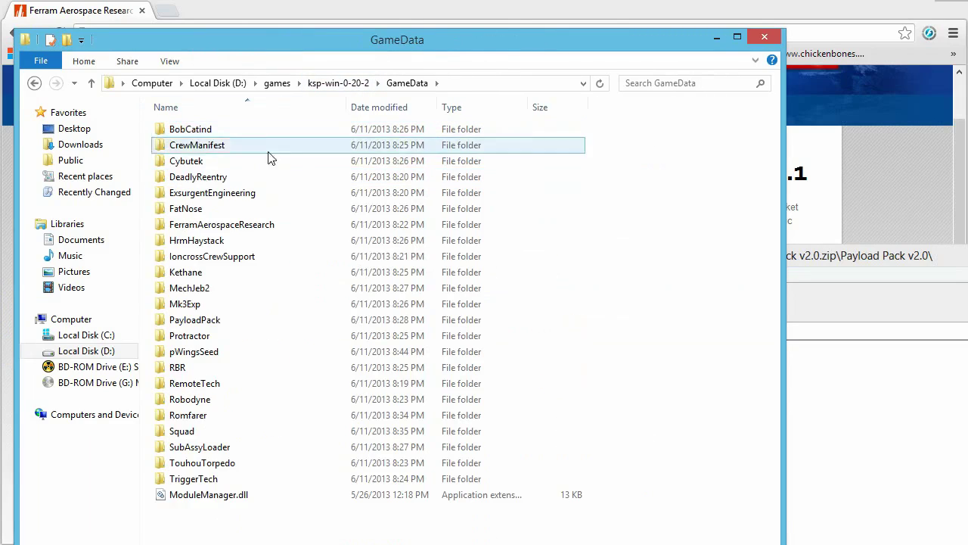
double_click(215, 326)
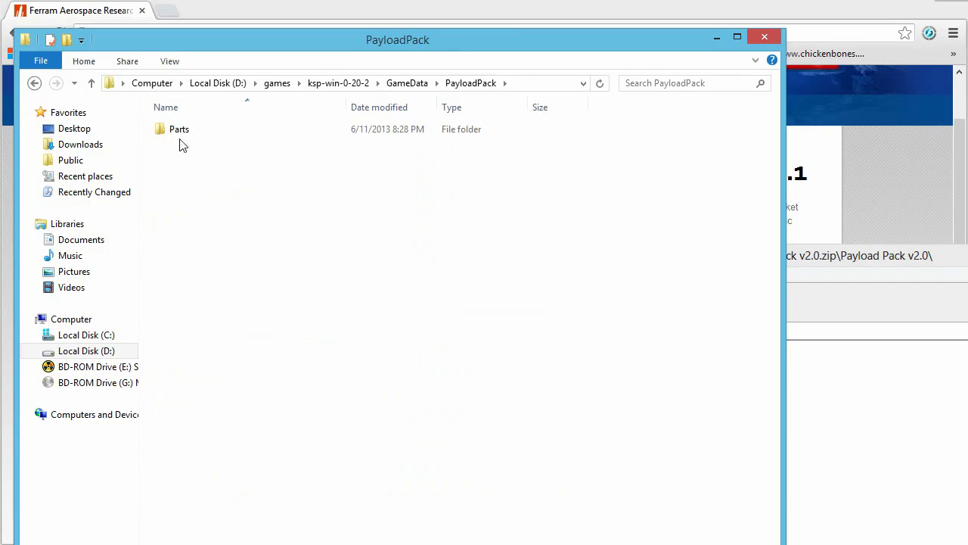
left_click(179, 134)
double_click(179, 134)
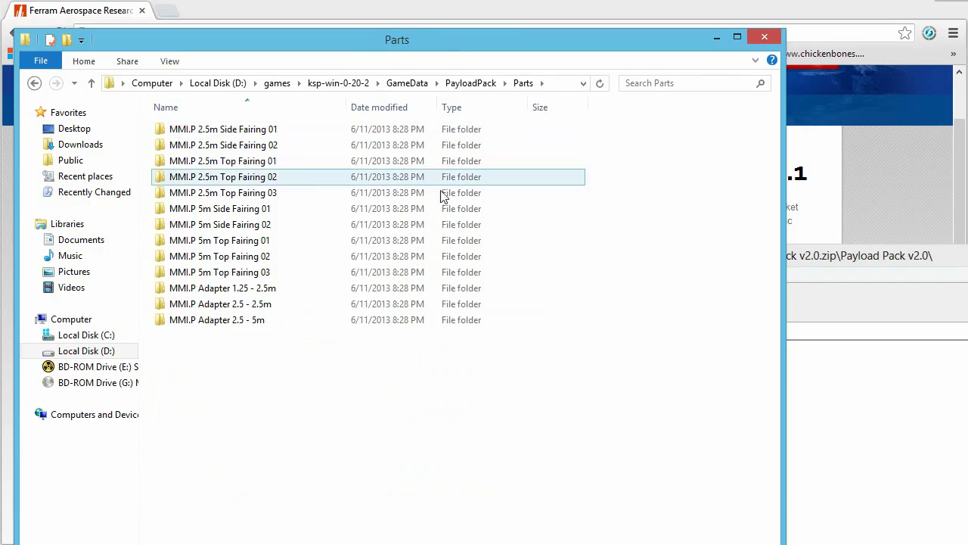
Close the Payload Pack v2.0 archive window
left_click(795, 263)
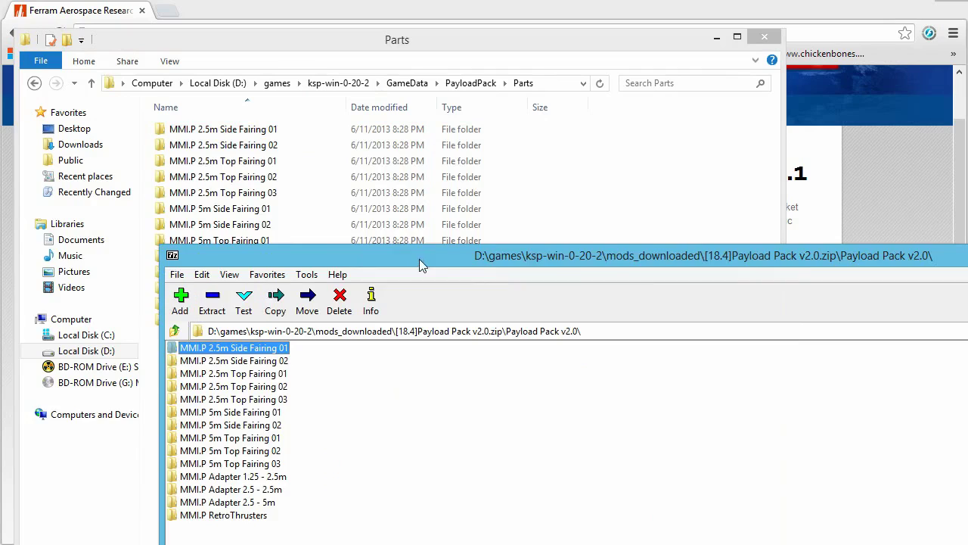
left_click_drag(421, 265, 290, 259)
left_click_drag(636, 258, 702, 271)
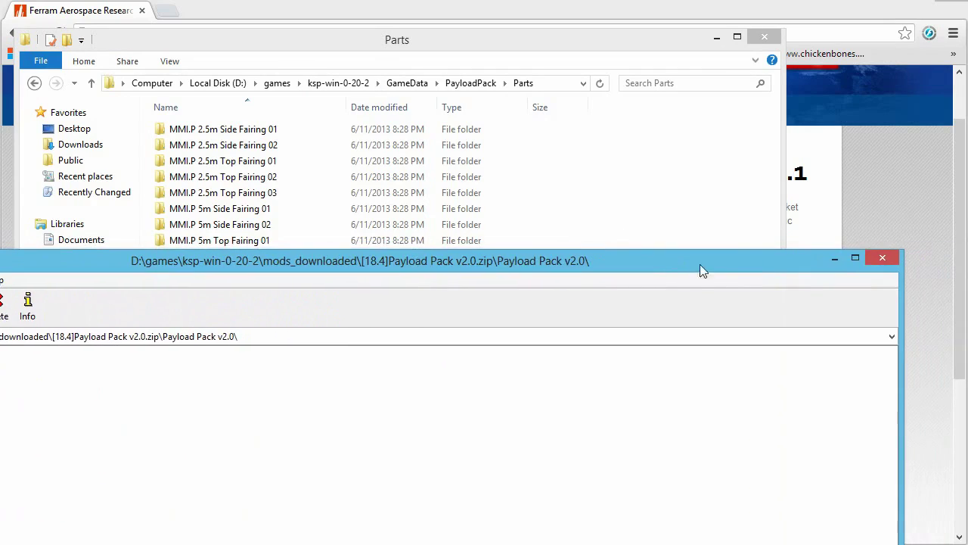
left_click(884, 261)
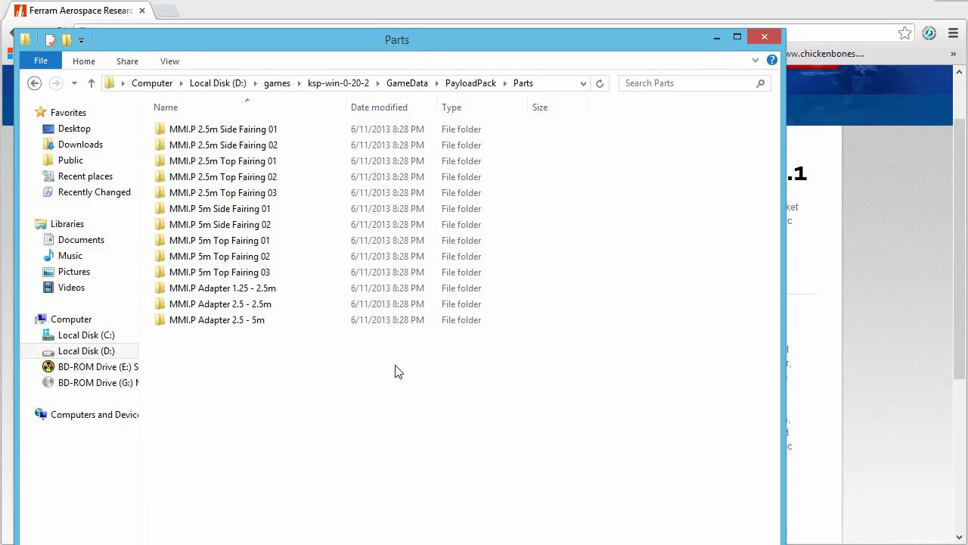
Open the MMI.P 2.5m Side Fairing 01 part.cfg and check its 'PART {' first line
double_click(223, 130)
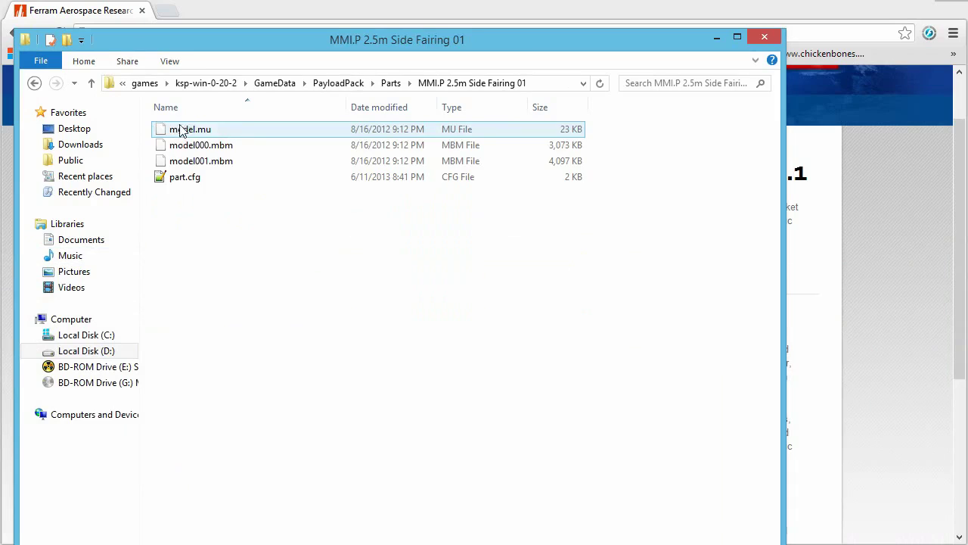
double_click(189, 179)
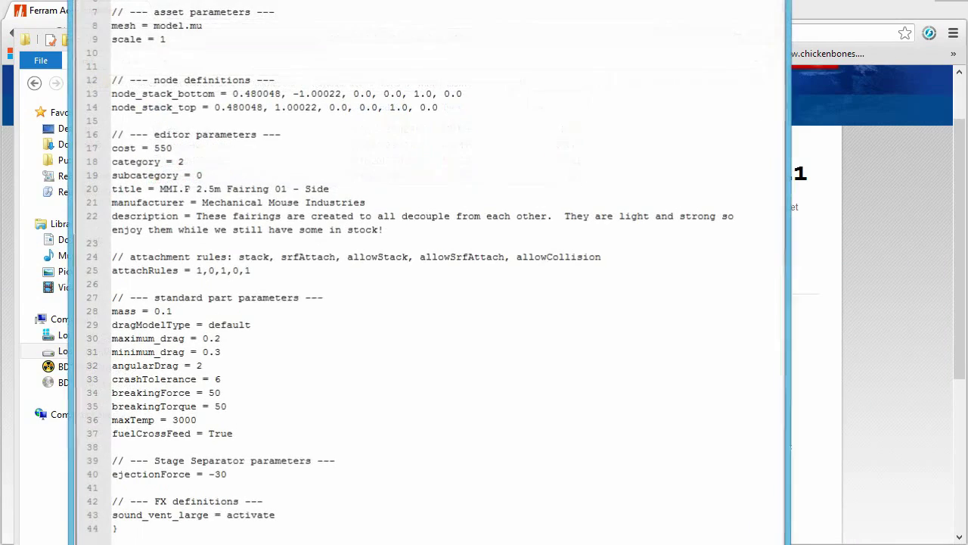
left_click_drag(310, 3, 393, 257)
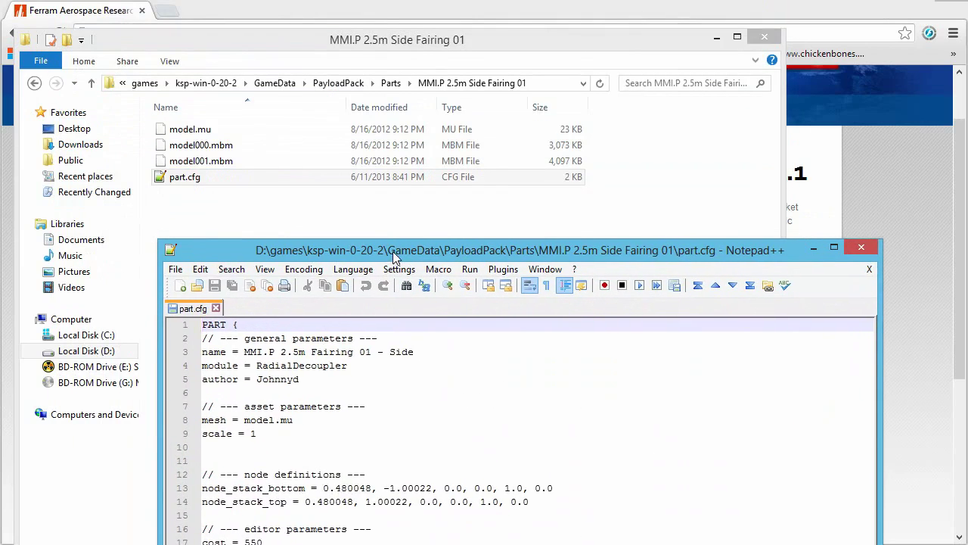
left_click_drag(239, 324, 202, 325)
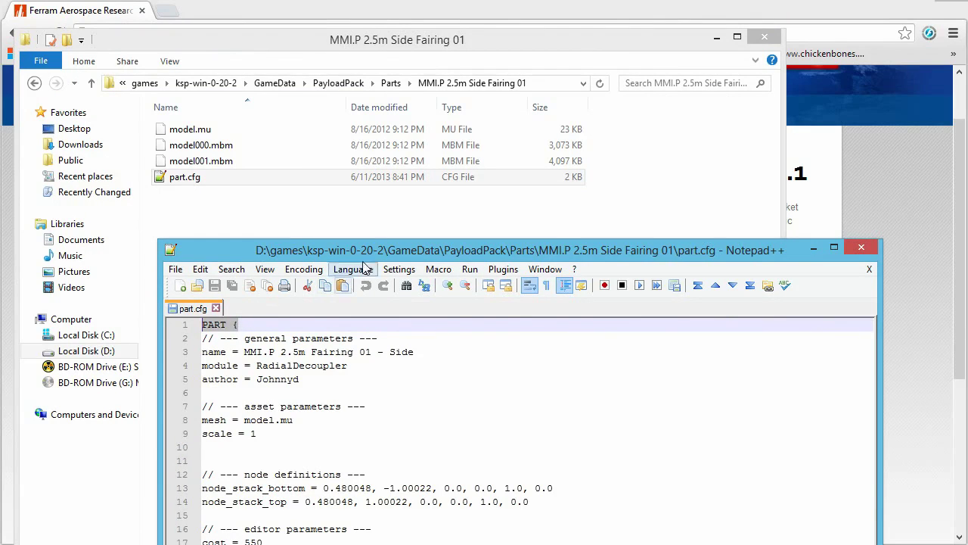
Confirm part.cfg ends with a closing brace, then close Notepad++
left_click_drag(375, 248, 376, 0)
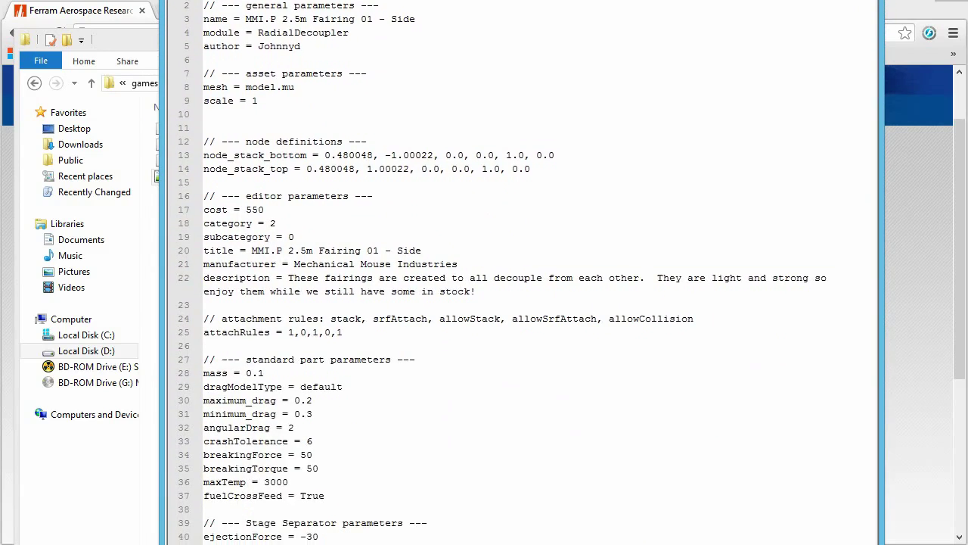
scroll(522, 272, "down", 2)
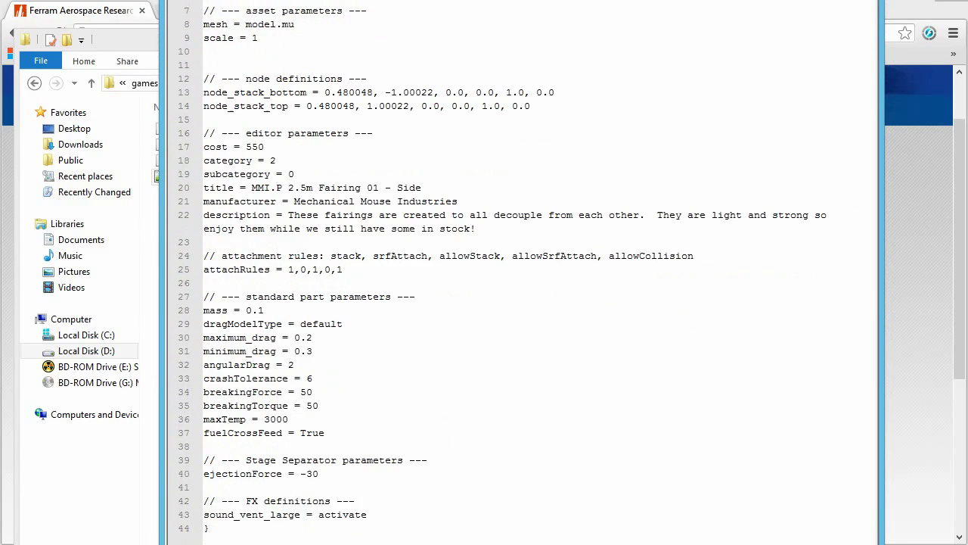
left_click(208, 528)
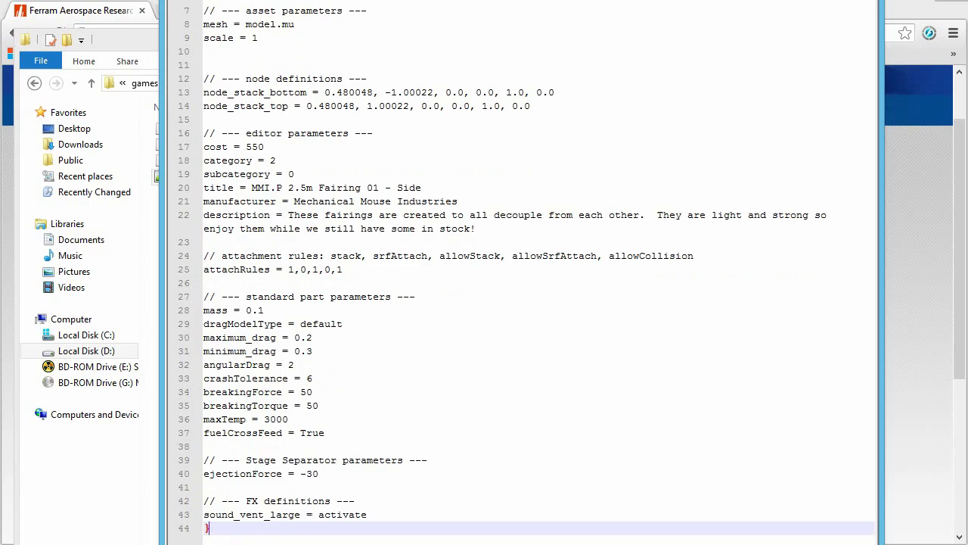
key("super+Down")
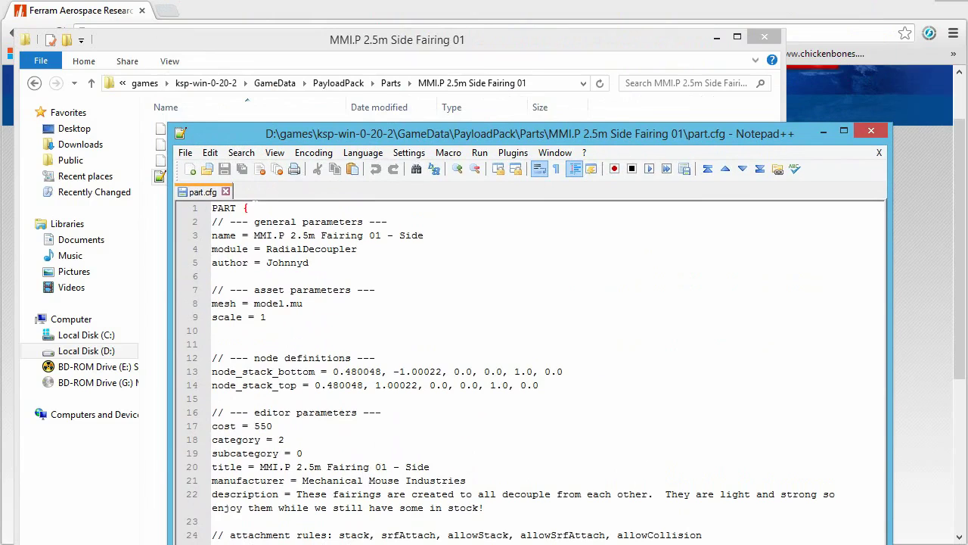
left_click_drag(447, 133, 377, 207)
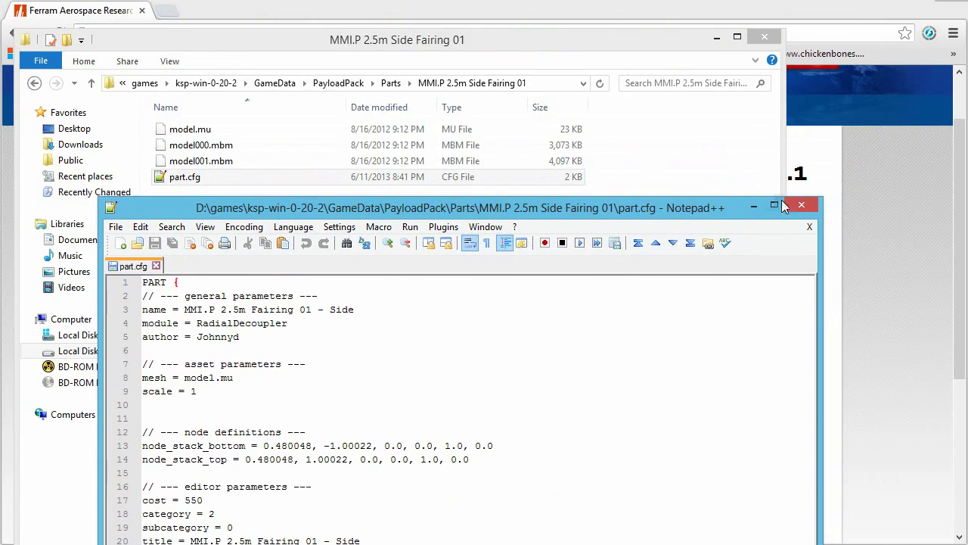
left_click(804, 205)
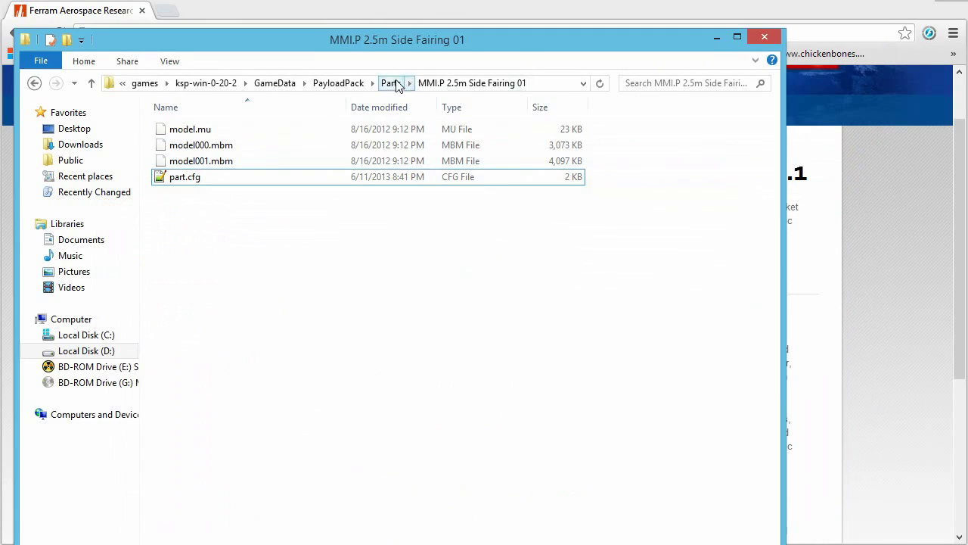
Climb the breadcrumbs from Parts through PayloadPack and GameData to ksp-win-0-20-2, then move the window aside
left_click(398, 85)
left_click(468, 84)
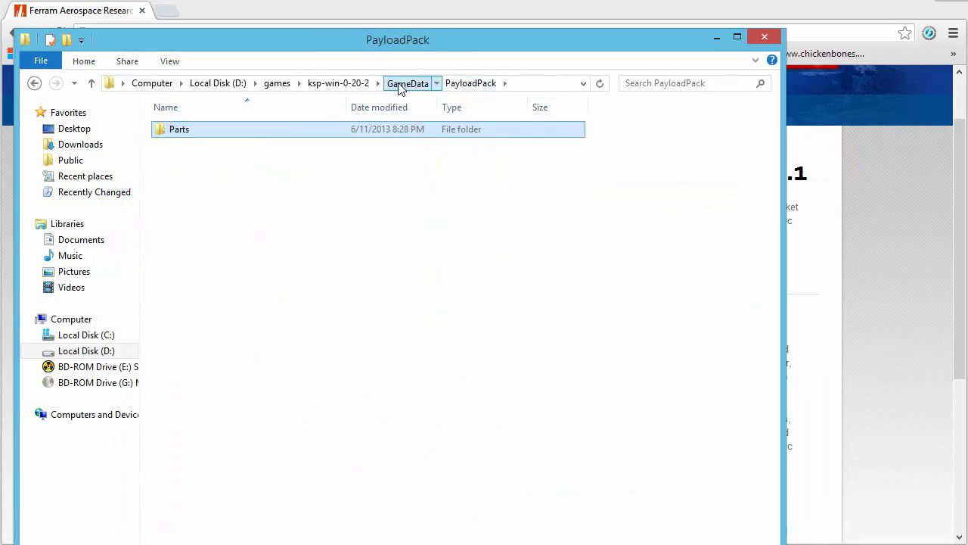
left_click(403, 86)
left_click(366, 85)
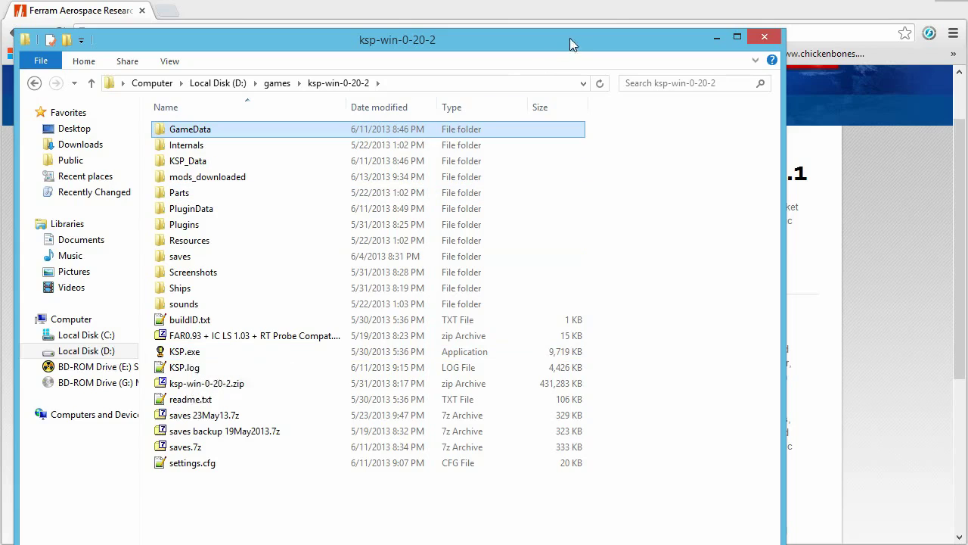
left_click_drag(570, 37, 651, 95)
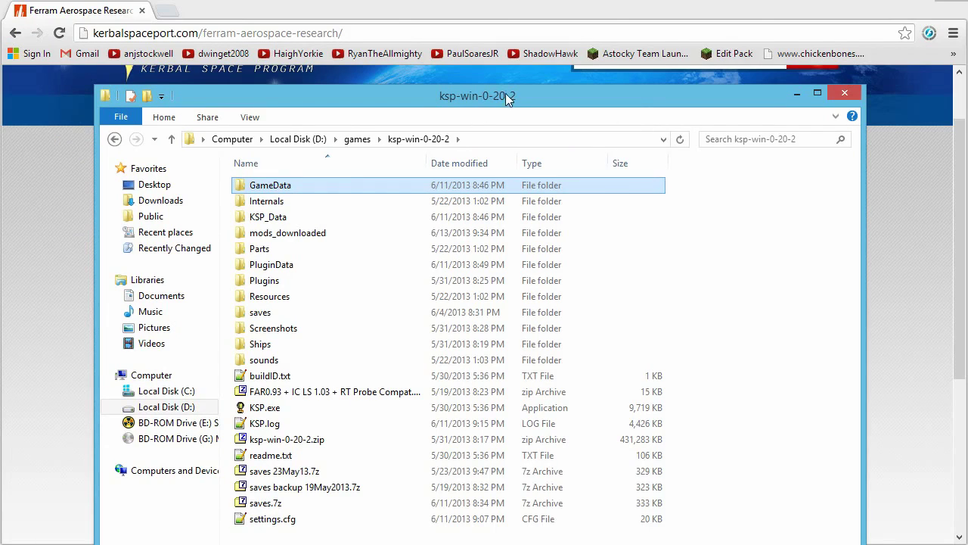
Open the FerramAerospaceResearch v0.9.5.1 zip from mods_downloaded in 7-Zip File Manager
double_click(319, 235)
scroll(379, 378, "down", 15)
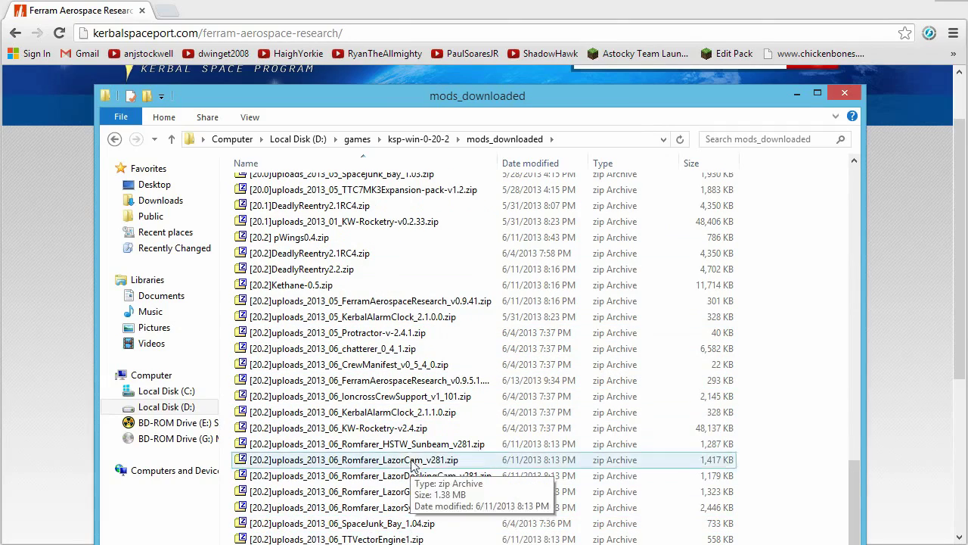
left_click(393, 380)
double_click(405, 380)
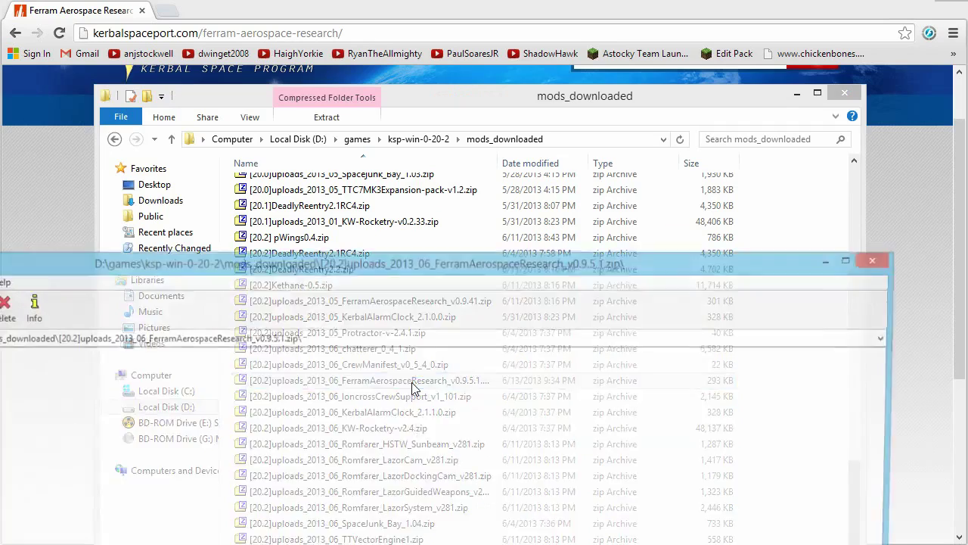
left_click_drag(405, 86, 641, 219)
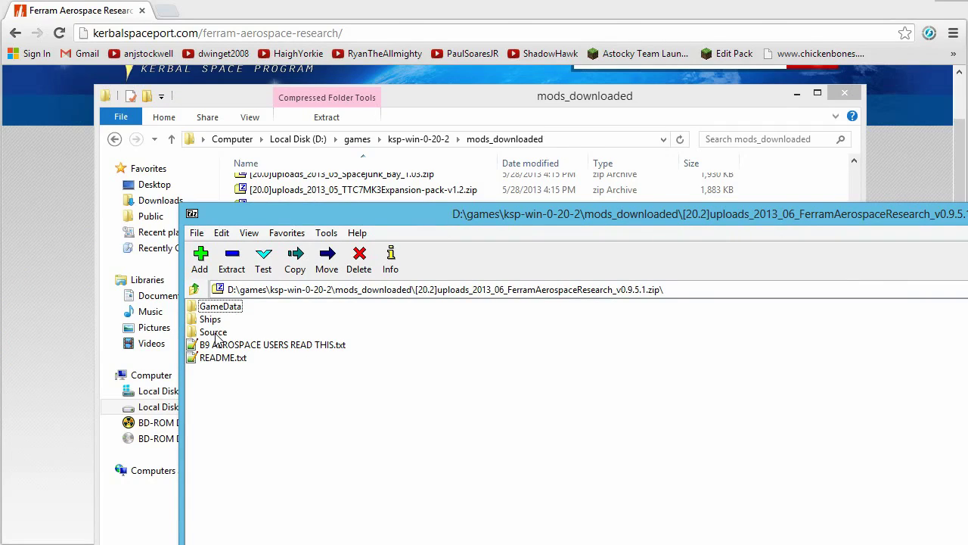
Browse into the archive's GameData folder and take Explorer up to the ksp-win-0-20-2 game folder
double_click(221, 307)
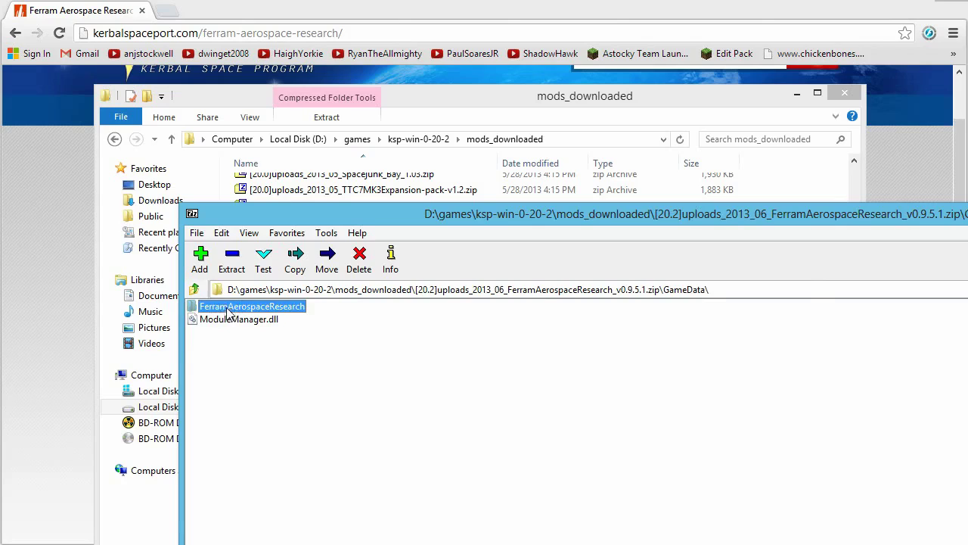
double_click(231, 307)
left_click(195, 289)
left_click(195, 289)
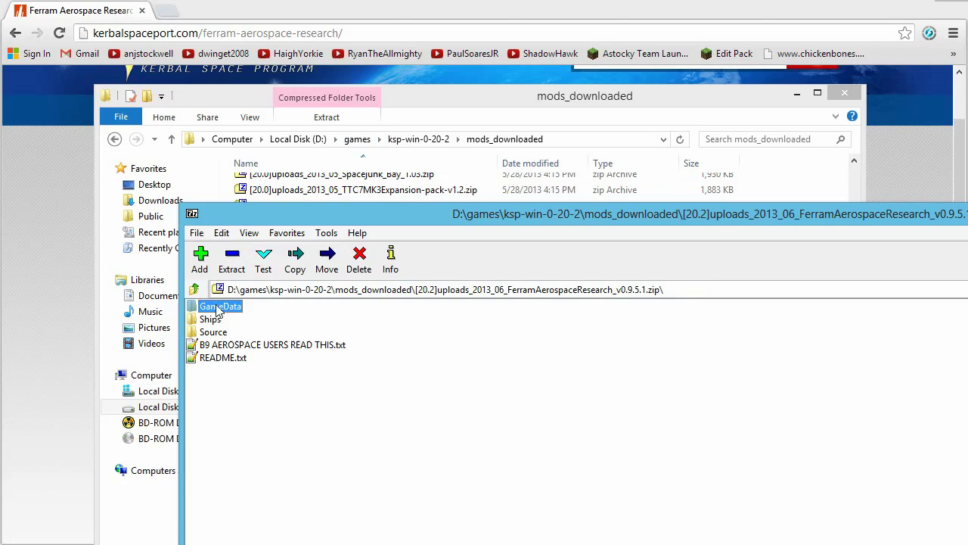
left_click_drag(421, 217, 413, 258)
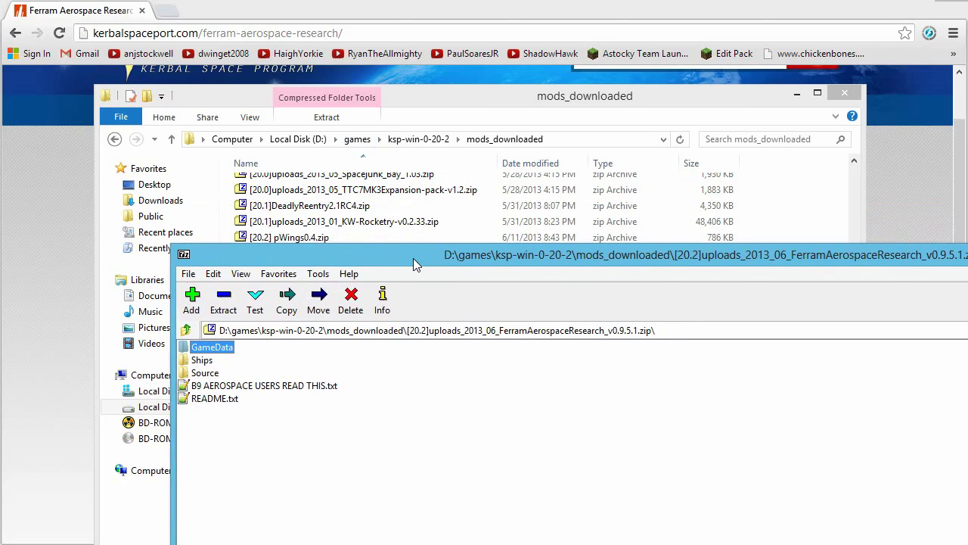
double_click(221, 349)
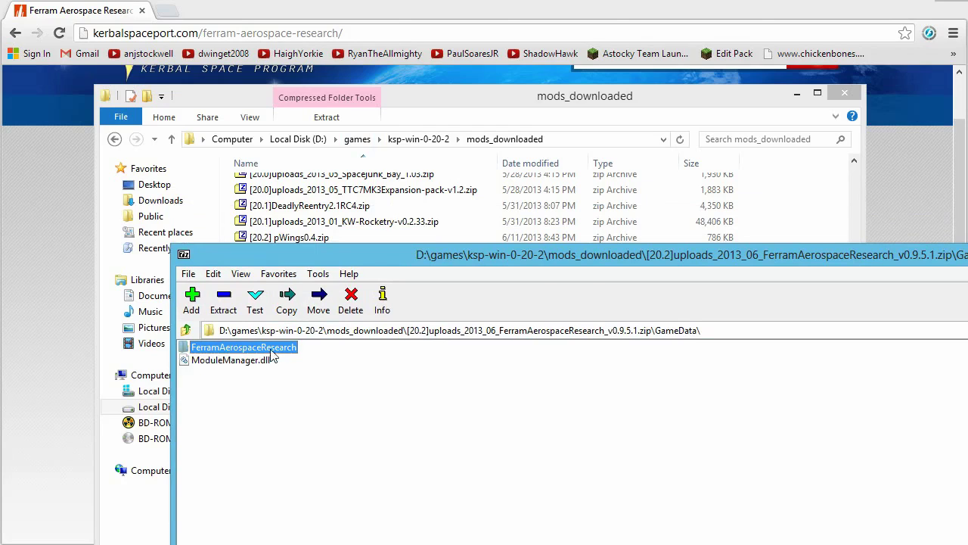
left_click(530, 98)
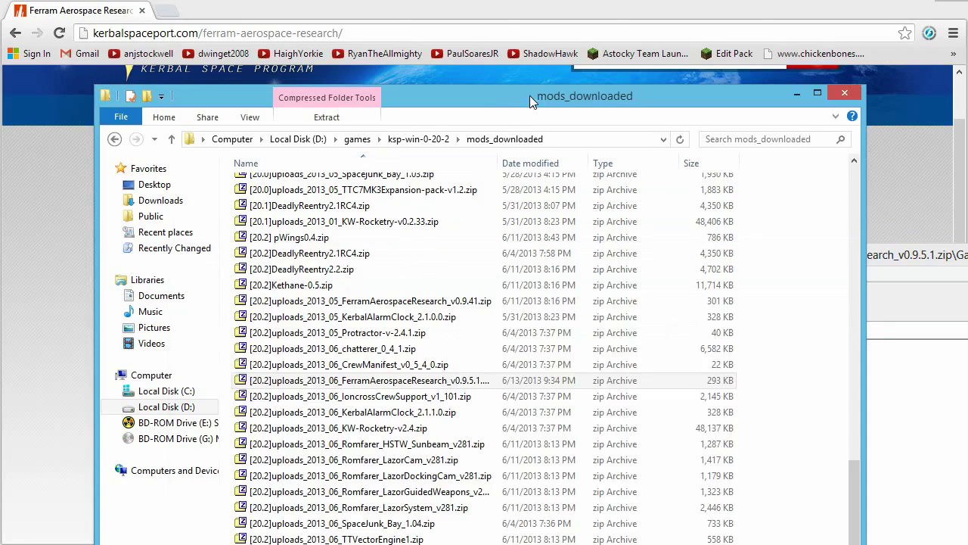
left_click(421, 140)
In the game's GameData, confirm FerramAerospaceResearch and ModuleManager.dll are installed
double_click(265, 185)
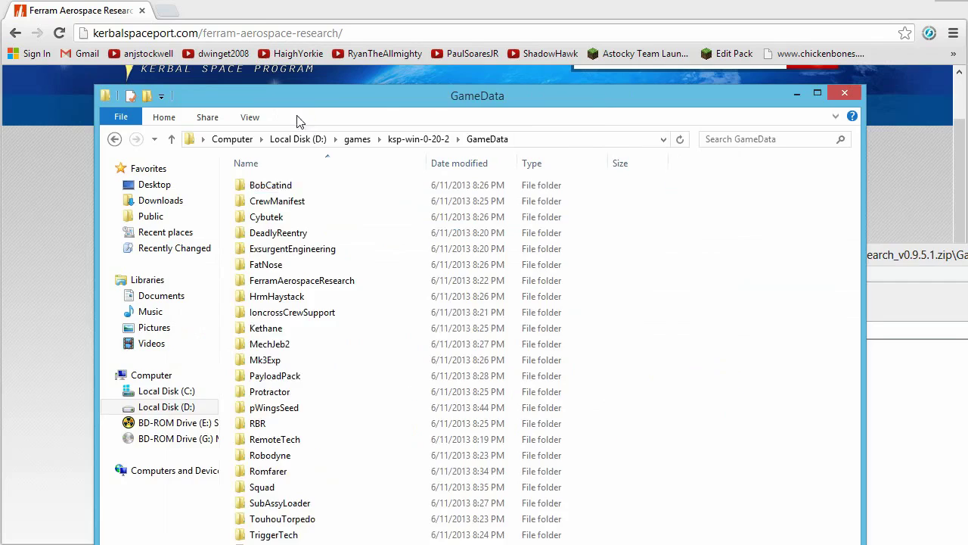
left_click_drag(303, 104, 655, 104)
left_click(640, 286)
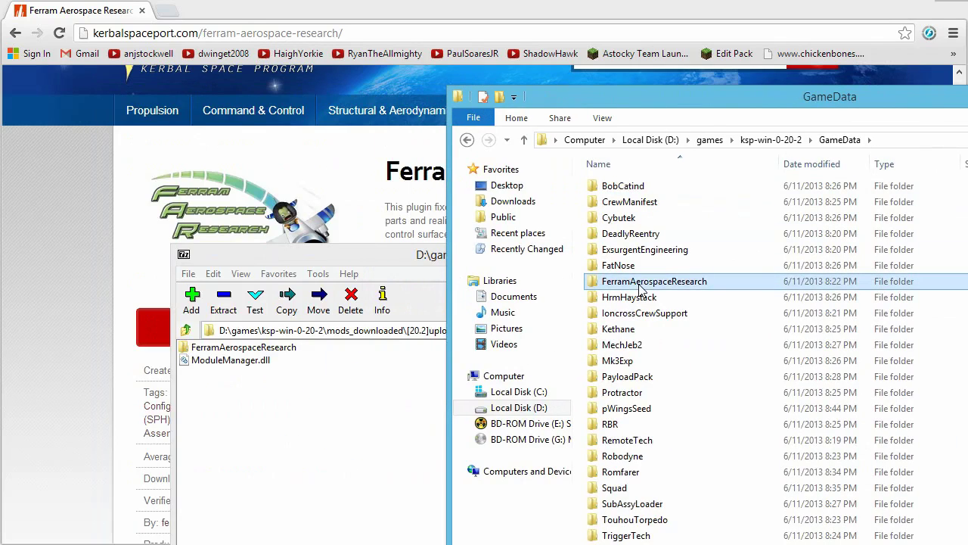
left_click_drag(696, 100, 672, 62)
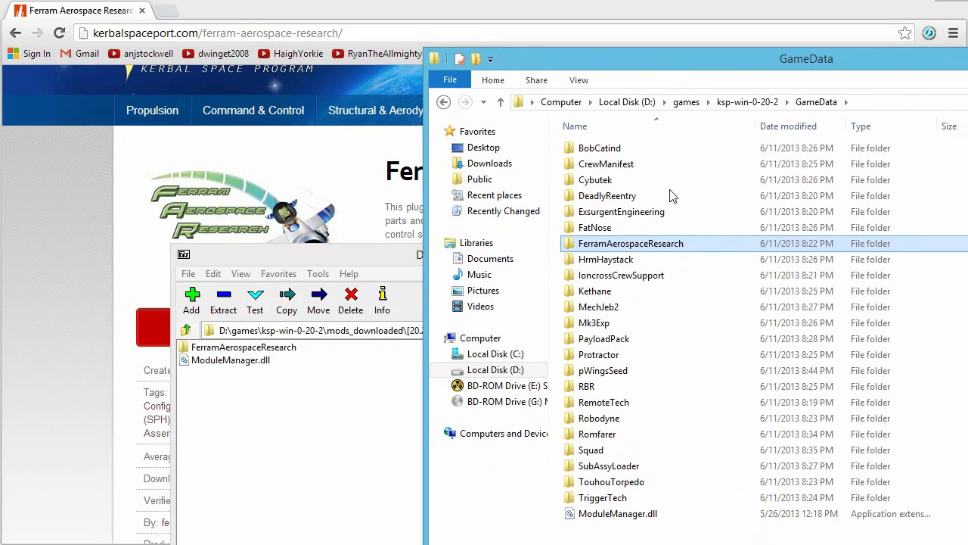
left_click(634, 516, "ctrl")
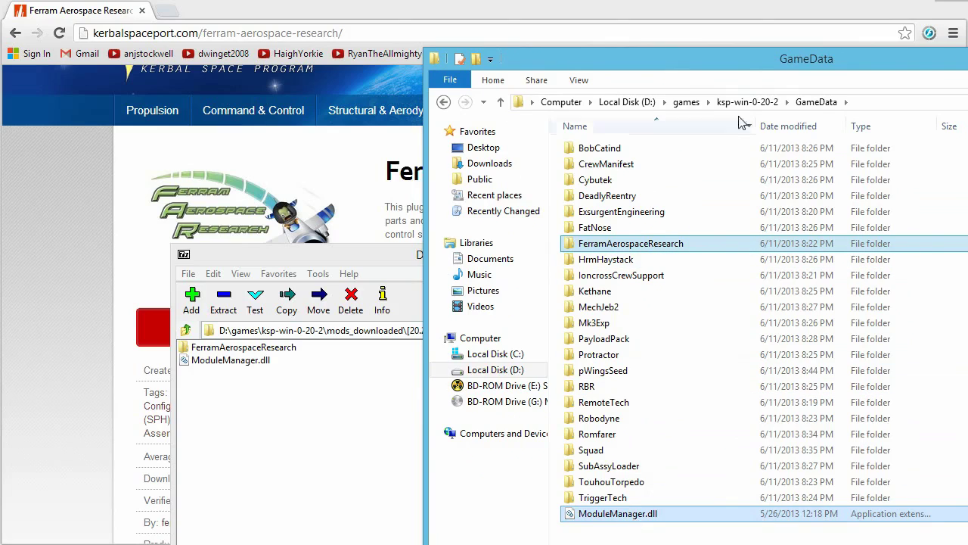
left_click_drag(760, 60, 626, 99)
Check the installed FerramAerospaceResearch Plugins folder, then return to GameData
double_click(499, 281)
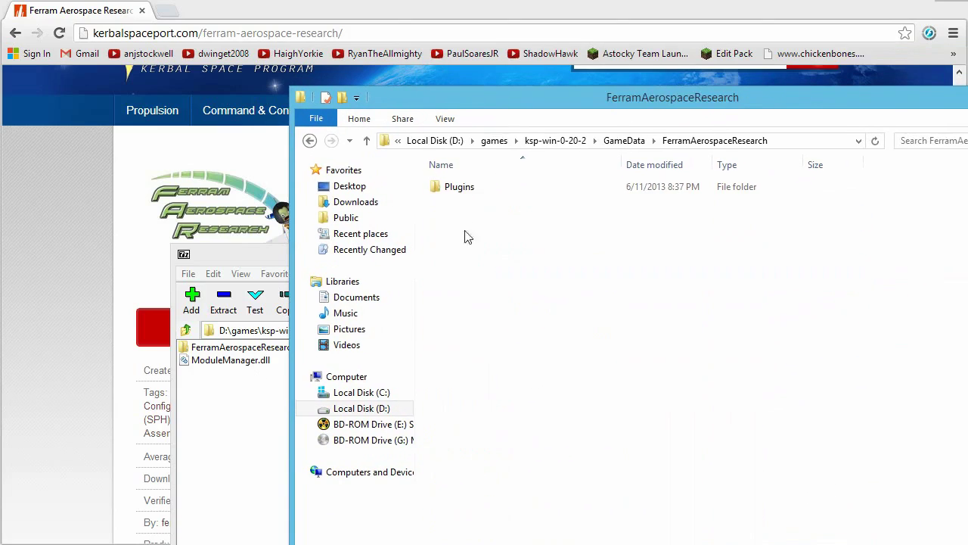
double_click(463, 187)
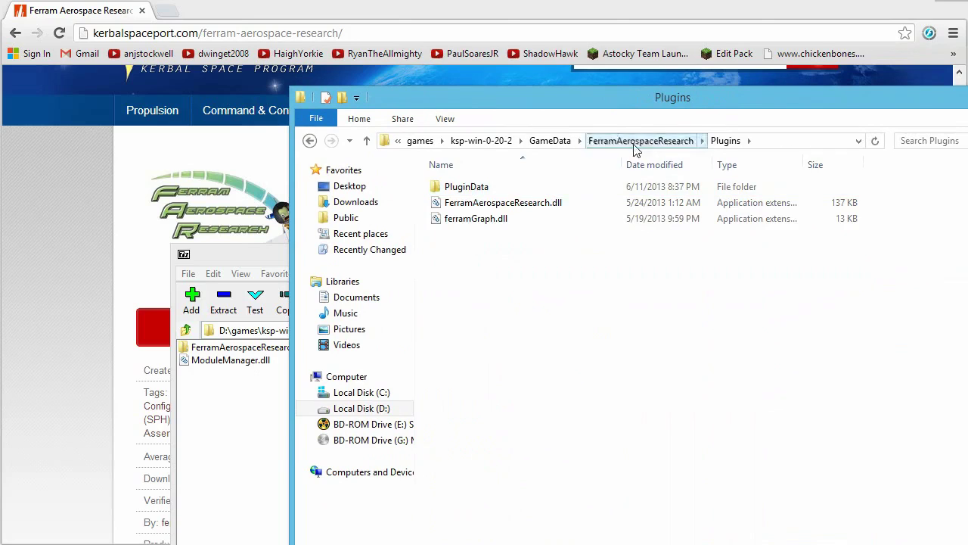
left_click(636, 142)
left_click(624, 141)
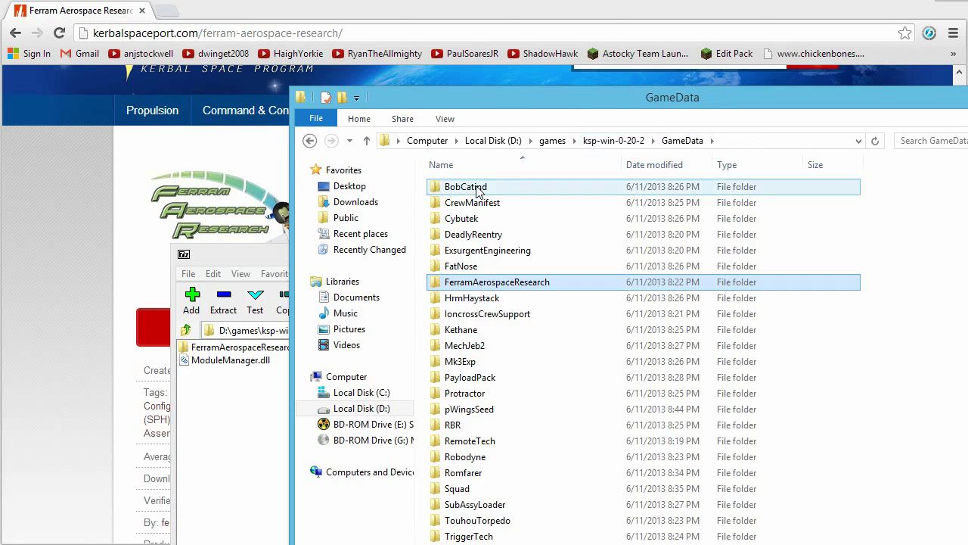
Open BobCatind > Parts > H.O.M.E and select one of its HOME part folders
double_click(477, 189)
double_click(479, 203)
double_click(481, 190)
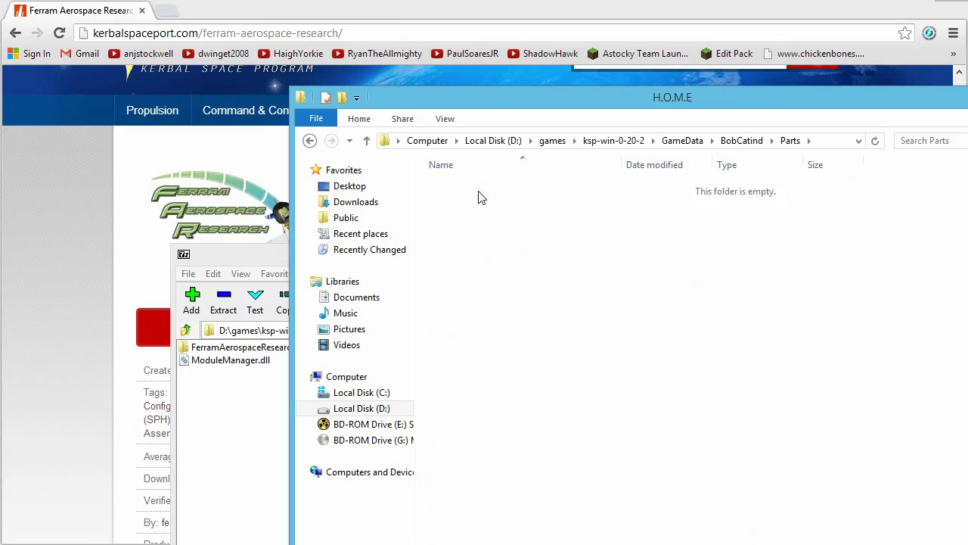
left_click(478, 443)
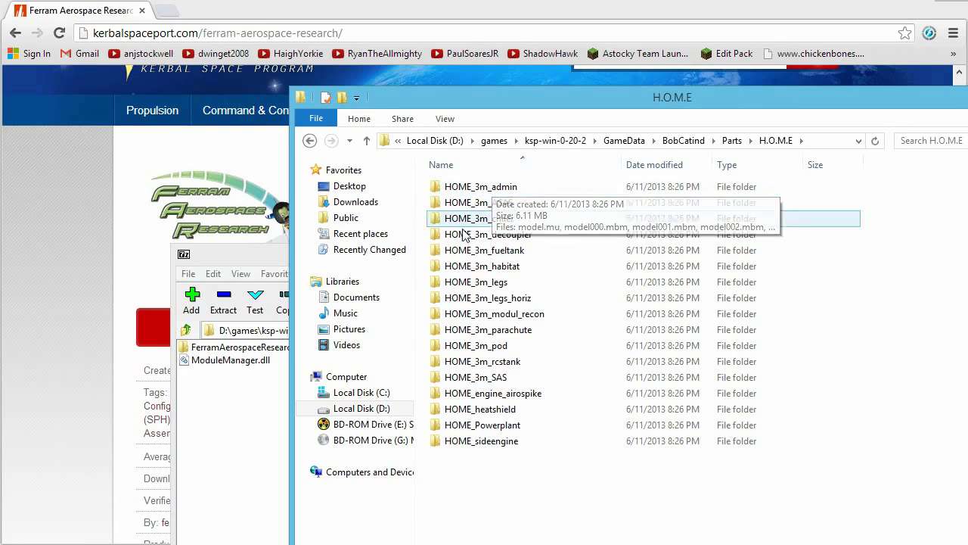
left_click_drag(603, 102, 454, 164)
Close the H.O.M.E Explorer window and the Ferram 7-Zip archive window, back to Chrome
key("alt+Tab")
left_click(886, 162)
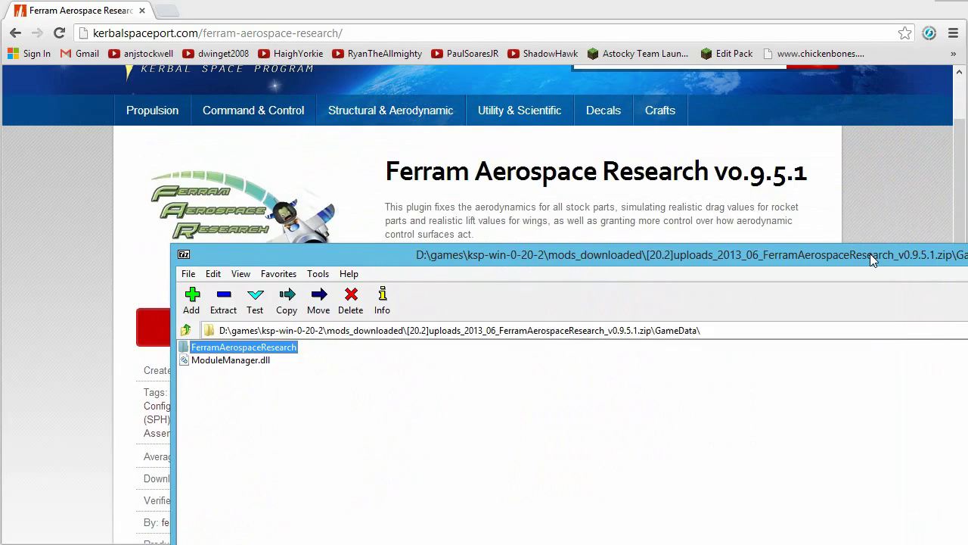
left_click_drag(874, 255, 726, 164)
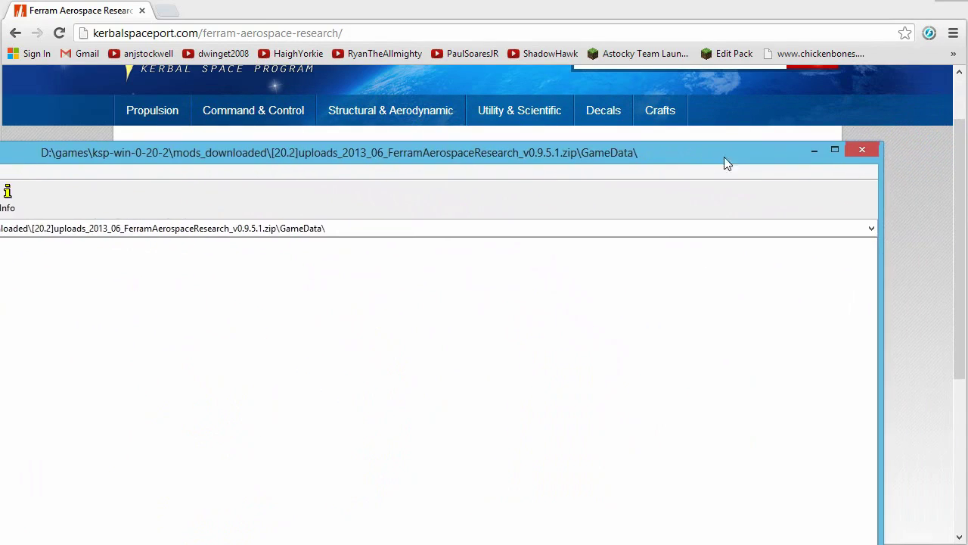
left_click(863, 151)
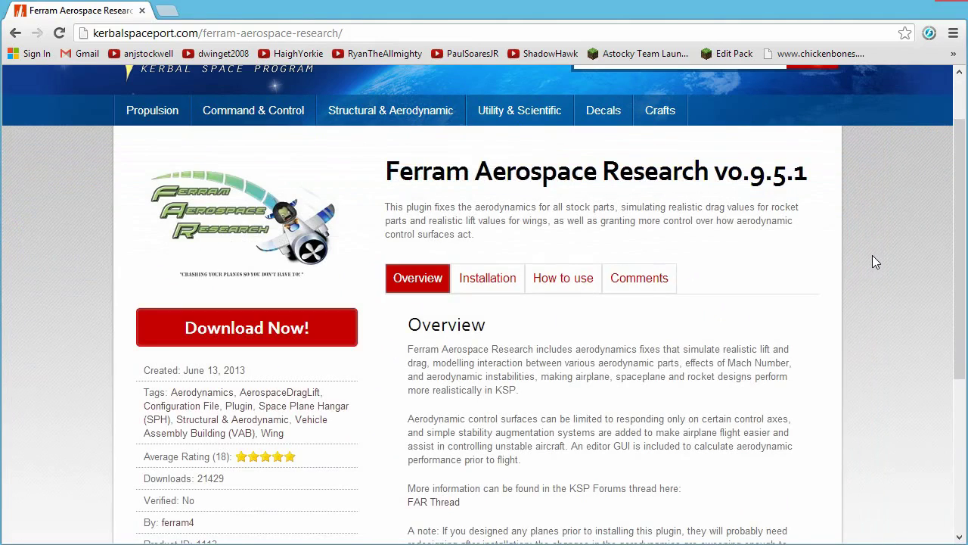